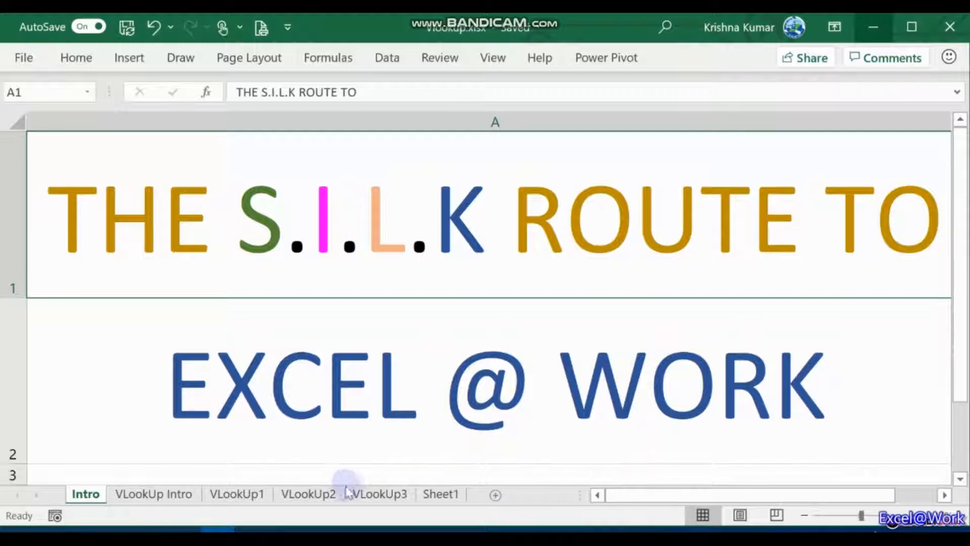
Step: Copy the ID No and First Name lookup block B1:C2 from the VLookUp2 sheet
{"action": "left_click", "coordinate": [321, 493]}
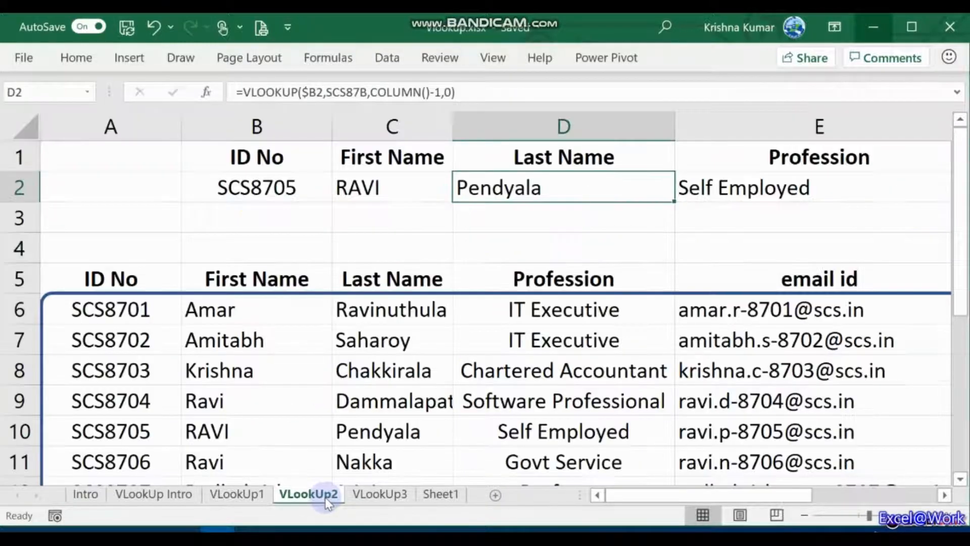
{"action": "left_click", "coordinate": [371, 183]}
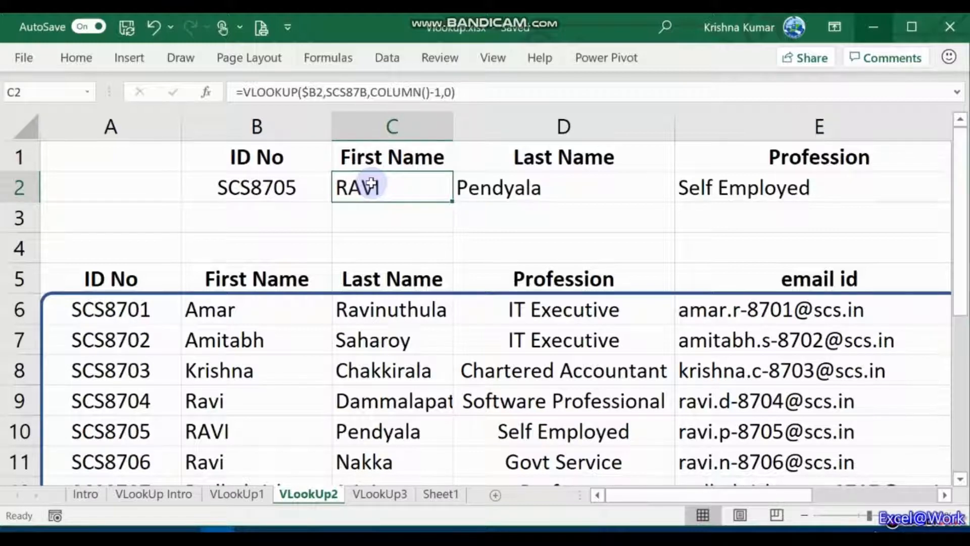
{"action": "key", "text": "Left"}
{"action": "key", "text": "Up"}
{"action": "key", "text": "shift+Down"}
{"action": "key", "text": "shift+Right"}
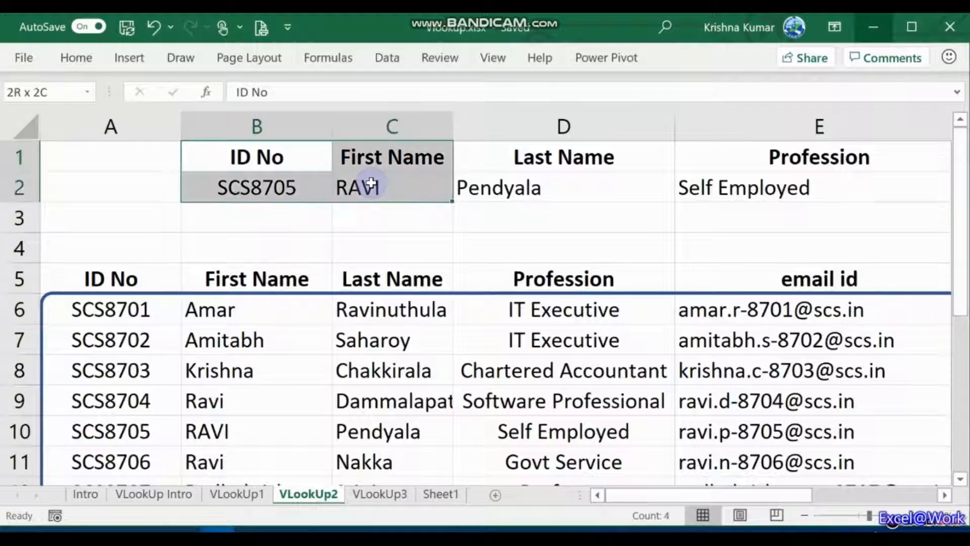
{"action": "key", "text": "ctrl+c"}
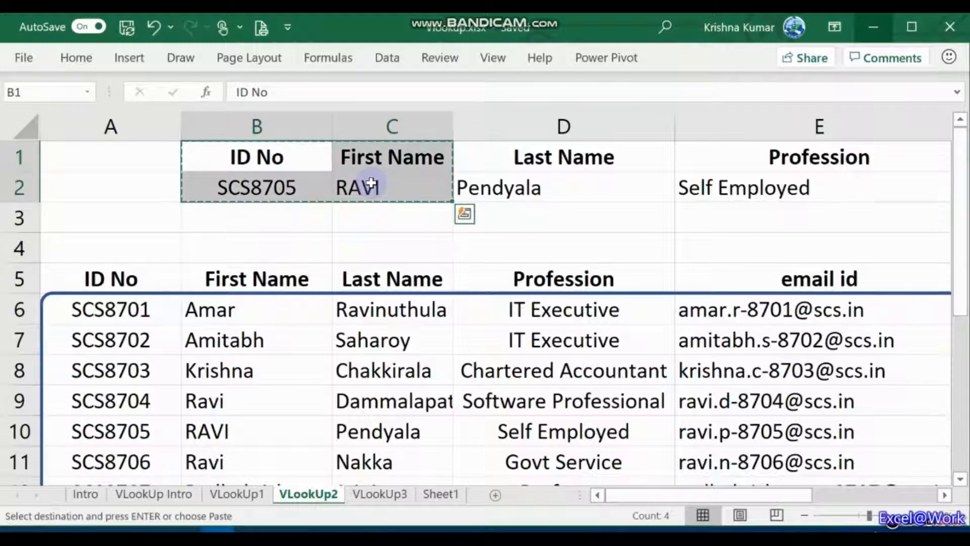
Step: Paste the copied lookup block at cell B1 of the VLookUp3 sheet
{"action": "left_click", "coordinate": [371, 496]}
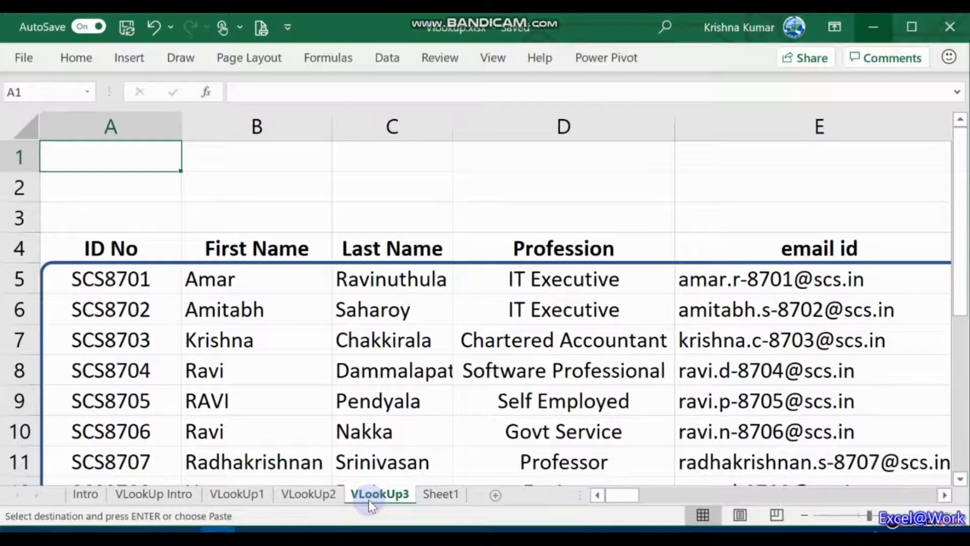
{"action": "key", "text": "Down"}
{"action": "key", "text": "Up"}
{"action": "key", "text": "Right"}
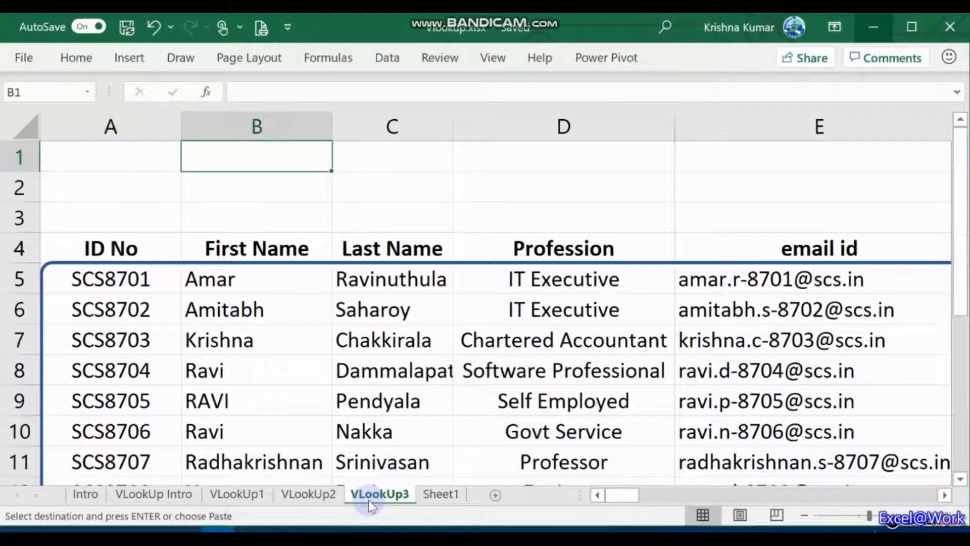
{"action": "key", "text": "ctrl+v"}
{"action": "key", "text": "Down"}
{"action": "key", "text": "Right"}
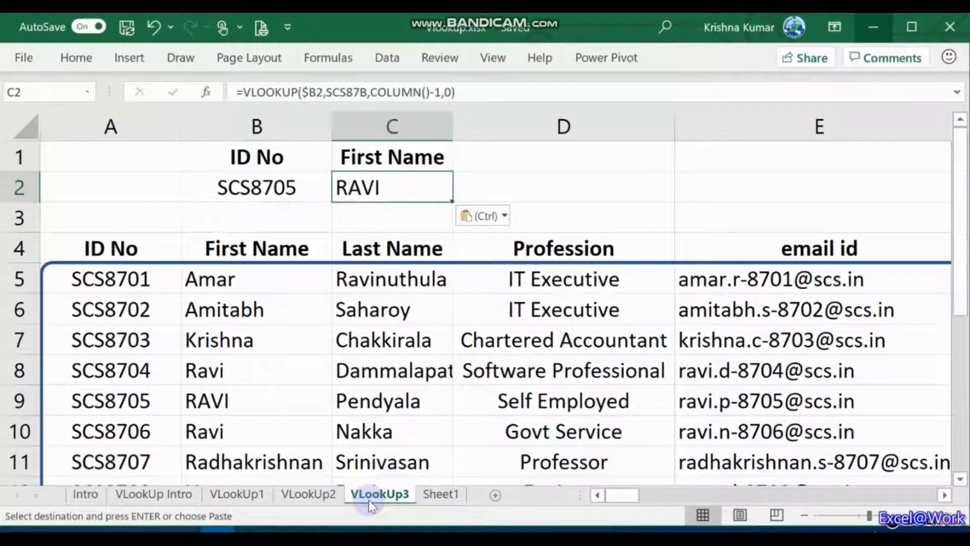
{"action": "key", "text": "Escape"}
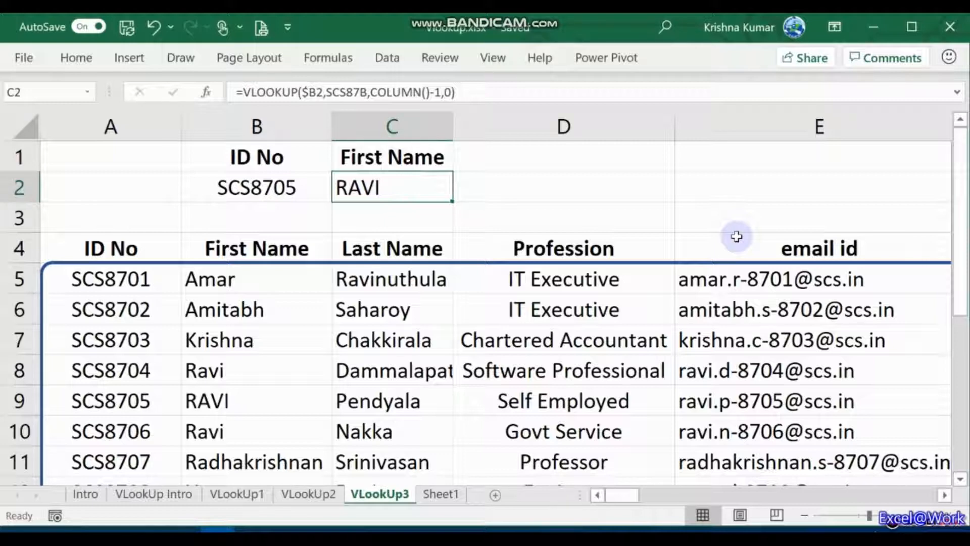
Step: Examine the row 4 headers of the table's first columns, from ID No to the ones just past email id
{"action": "key", "text": "Down"}
{"action": "key", "text": "Down"}
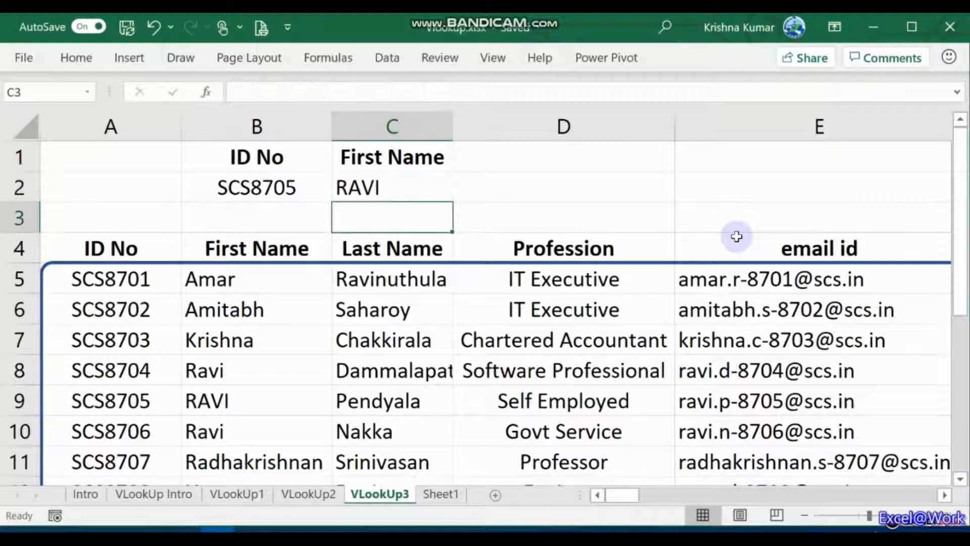
{"action": "key", "text": "Left"}
{"action": "key", "text": "Left"}
{"action": "key", "text": "Right"}
{"action": "key", "text": "Right"}
{"action": "key", "text": "Right"}
{"action": "key", "text": "Right"}
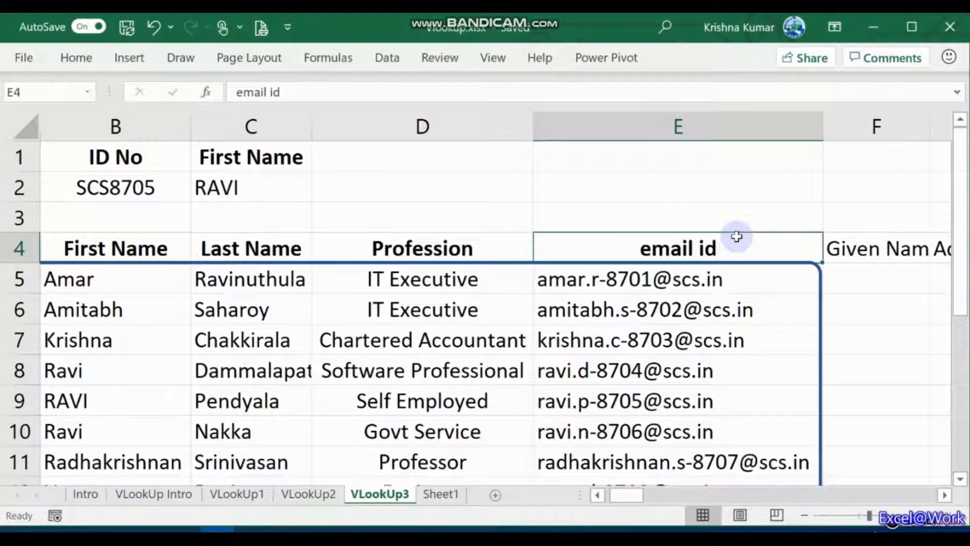
{"action": "key", "text": "Right"}
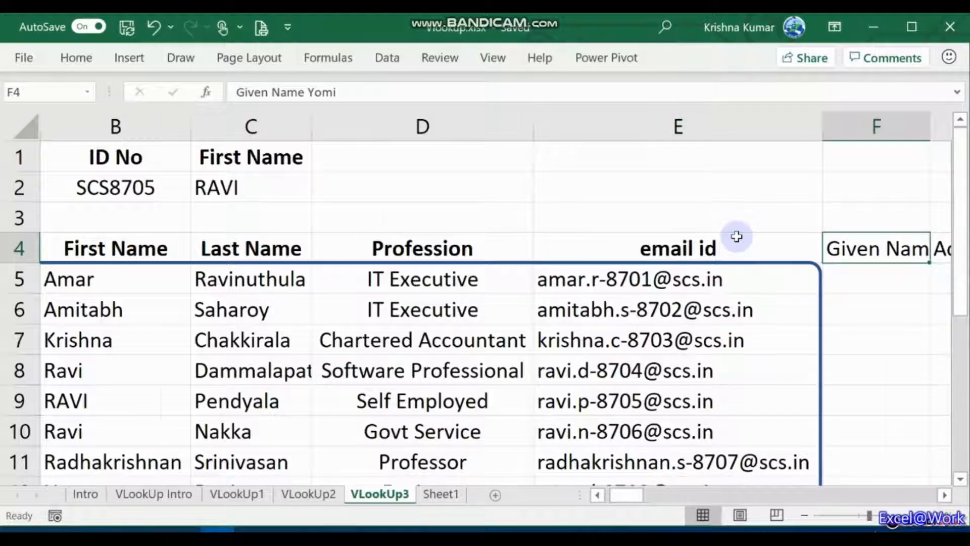
{"action": "key", "text": "Right"}
{"action": "key", "text": "Right"}
{"action": "key", "text": "Left"}
{"action": "key", "text": "Left"}
{"action": "key", "text": "Left"}
{"action": "key", "text": "Left"}
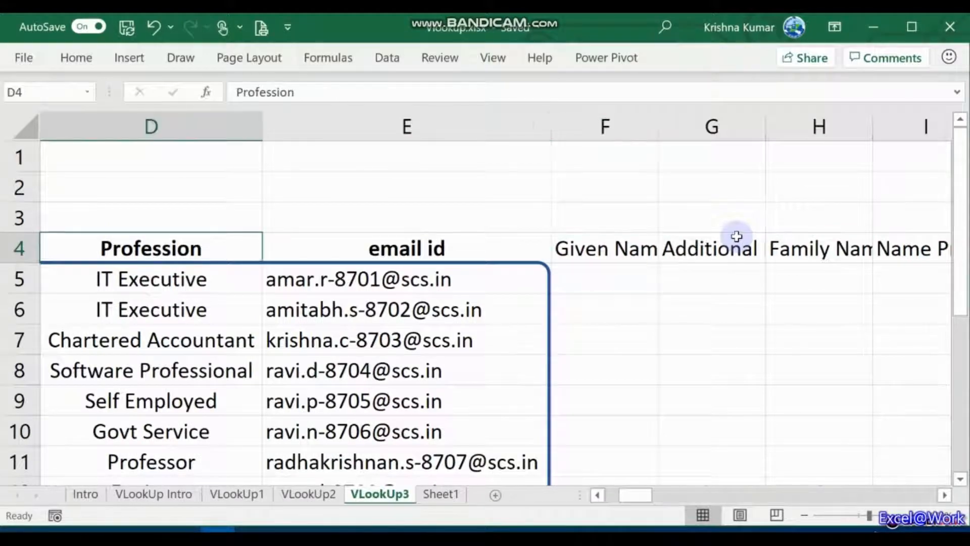
{"action": "key", "text": "Left"}
{"action": "key", "text": "Left"}
{"action": "key", "text": "Left"}
{"action": "key", "text": "Right"}
{"action": "key", "text": "Right"}
{"action": "key", "text": "Right"}
{"action": "key", "text": "Right"}
{"action": "key", "text": "Right"}
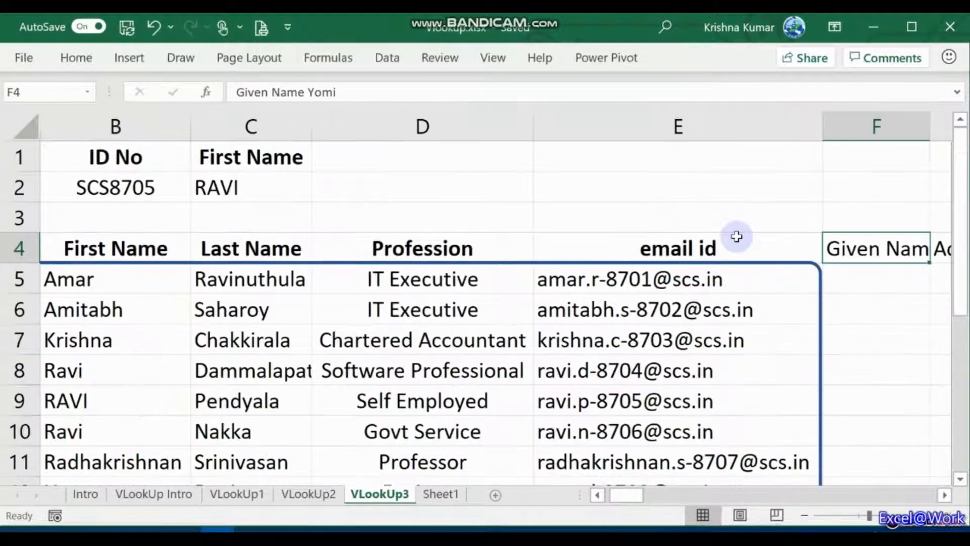
Step: Look through the remaining row 4 headers up to the table's last column, Jot 1 - Value
{"action": "key", "text": "Right"}
{"action": "key", "text": "Right"}
{"action": "key", "text": "Right"}
{"action": "key", "text": "Right"}
{"action": "key", "text": "Right"}
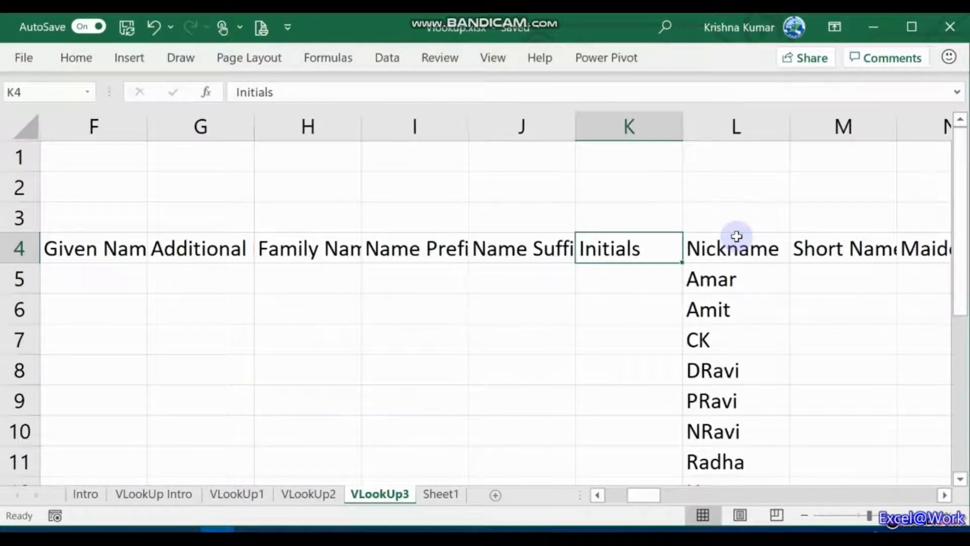
{"action": "key", "text": "Right"}
{"action": "key", "text": "Right"}
{"action": "key", "text": "Right"}
{"action": "key", "text": "Right"}
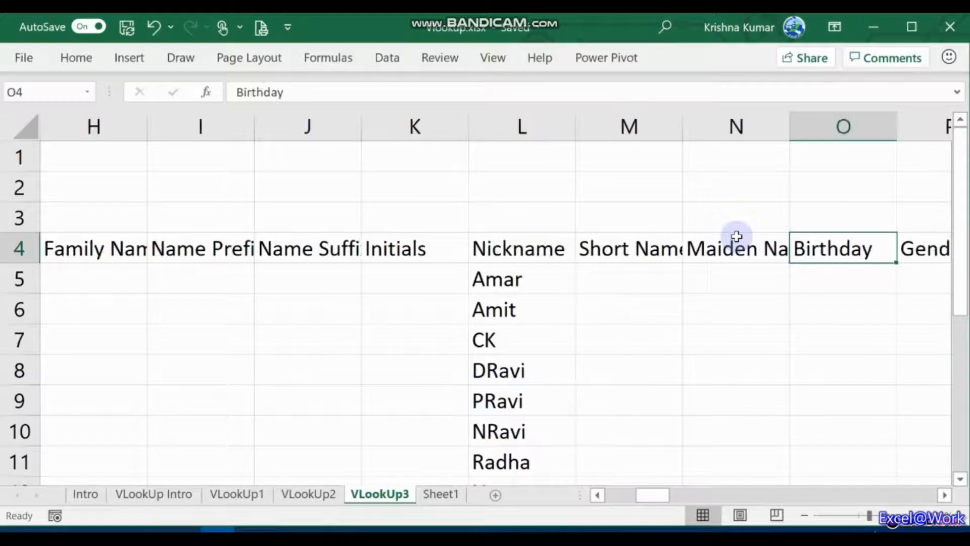
{"action": "key", "text": "Left"}
{"action": "key", "text": "Left"}
{"action": "key", "text": "Right"}
{"action": "key", "text": "Right"}
{"action": "key", "text": "Right"}
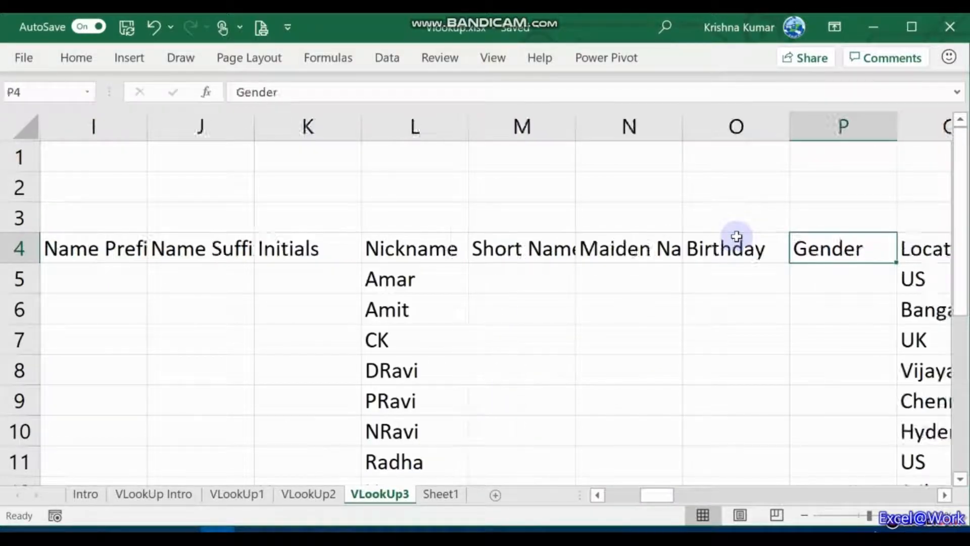
{"action": "key", "text": "Right"}
{"action": "key", "text": "Right"}
{"action": "key", "text": "Right"}
{"action": "key", "text": "Right"}
{"action": "key", "text": "Right"}
{"action": "key", "text": "Right"}
{"action": "key", "text": "Right"}
{"action": "key", "text": "Right"}
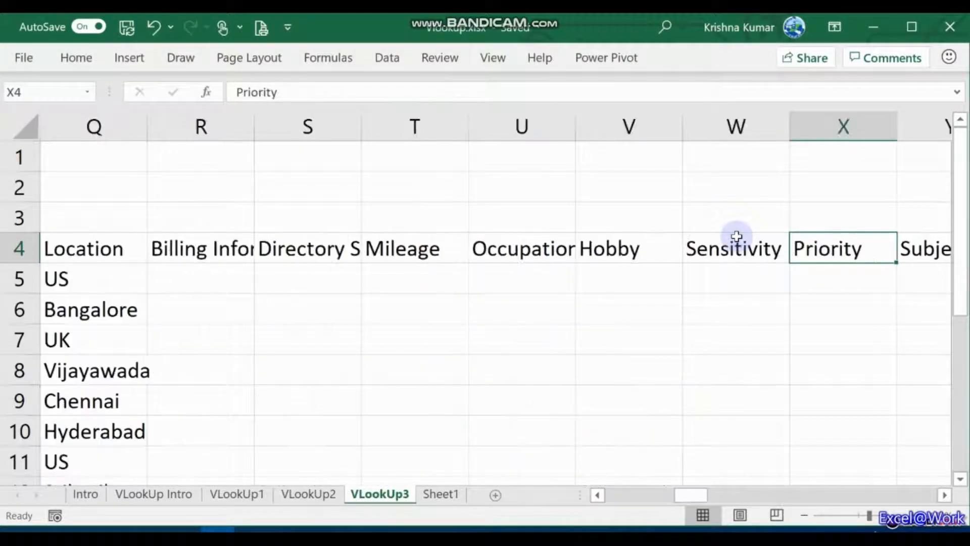
{"action": "key", "text": "Right"}
{"action": "key", "text": "Right"}
{"action": "key", "text": "Right"}
{"action": "key", "text": "Right"}
{"action": "key", "text": "Right"}
{"action": "key", "text": "Right"}
{"action": "key", "text": "Right"}
{"action": "key", "text": "Right"}
{"action": "key", "text": "Right"}
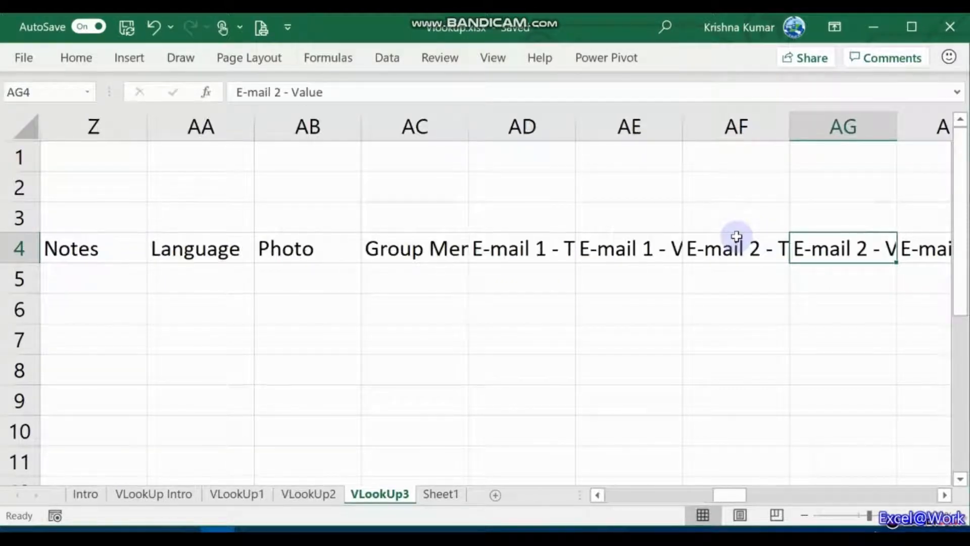
{"action": "key", "text": "Right"}
{"action": "key", "text": "Right"}
{"action": "key", "text": "Right"}
{"action": "key", "text": "Right"}
{"action": "key", "text": "Right"}
{"action": "key", "text": "Right"}
{"action": "key", "text": "Right"}
{"action": "key", "text": "Right"}
{"action": "key", "text": "Right"}
{"action": "key", "text": "Right"}
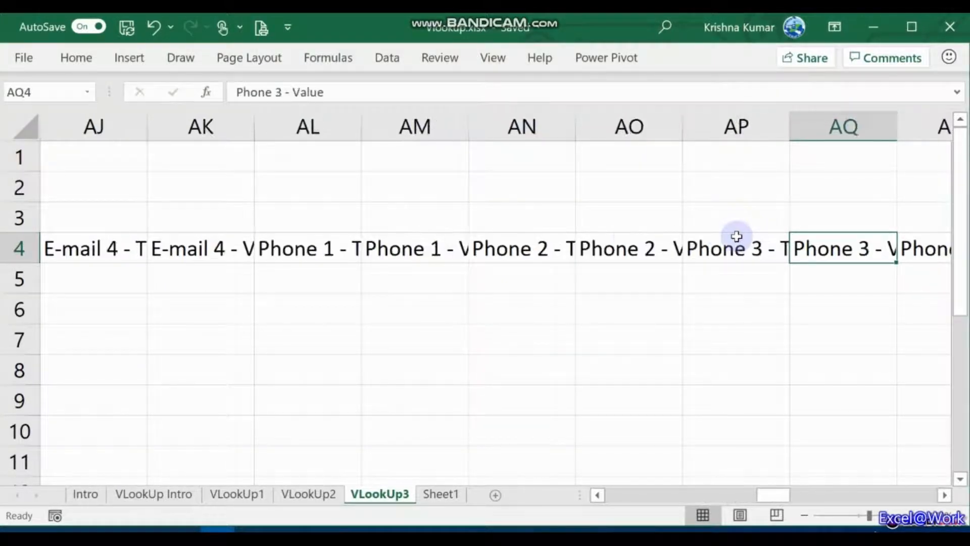
{"action": "key", "text": "Right"}
{"action": "key", "text": "Right"}
{"action": "key", "text": "Right"}
{"action": "key", "text": "Right"}
{"action": "key", "text": "Right"}
{"action": "key", "text": "Right"}
{"action": "key", "text": "Right"}
{"action": "key", "text": "Right"}
{"action": "key", "text": "Right"}
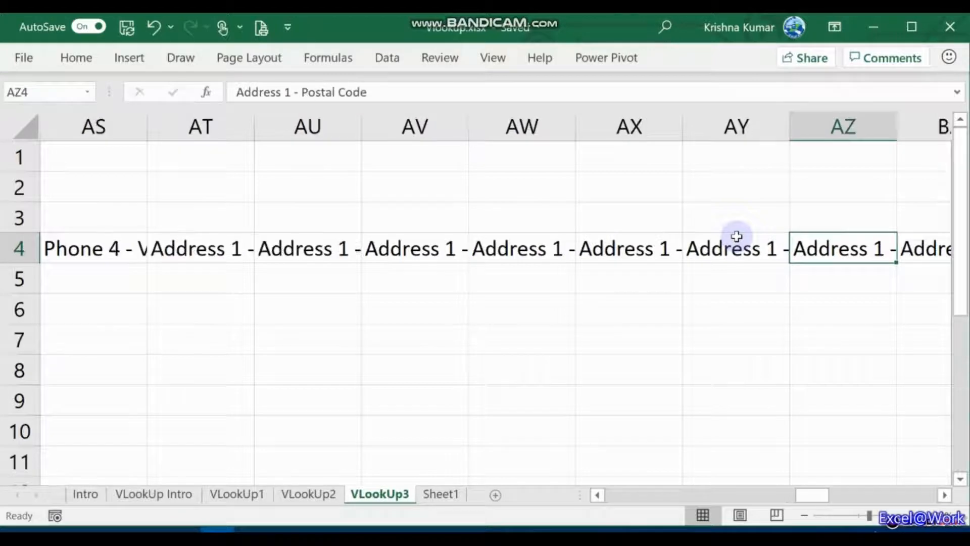
{"action": "key", "text": "Right"}
{"action": "key", "text": "Right"}
{"action": "key", "text": "Right"}
{"action": "key", "text": "Right"}
{"action": "key", "text": "Right"}
{"action": "key", "text": "Right"}
{"action": "key", "text": "Right"}
{"action": "key", "text": "Right"}
{"action": "key", "text": "Right"}
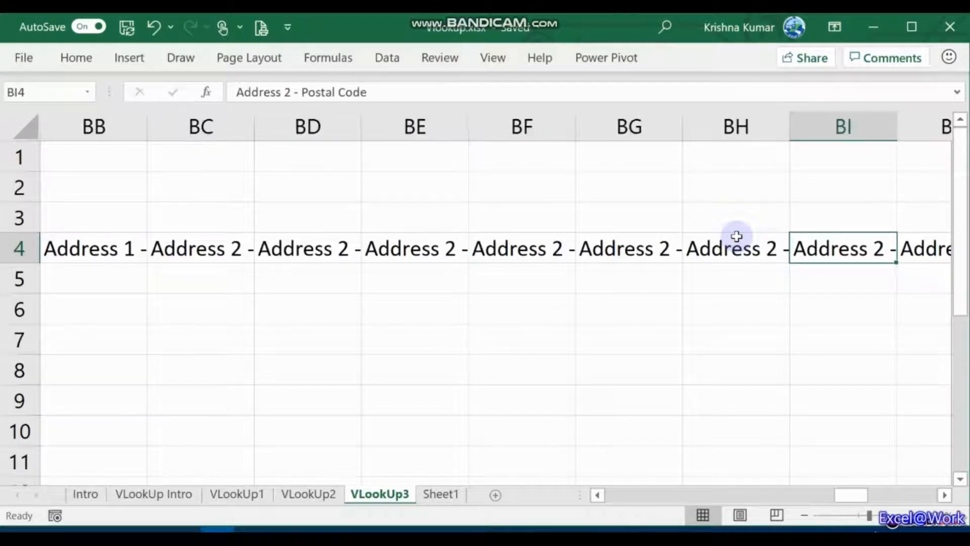
{"action": "key", "text": "Right"}
{"action": "key", "text": "Right"}
{"action": "key", "text": "Right"}
{"action": "key", "text": "Right"}
{"action": "key", "text": "Right"}
{"action": "key", "text": "Right"}
{"action": "key", "text": "Right"}
{"action": "key", "text": "Right"}
{"action": "key", "text": "Right"}
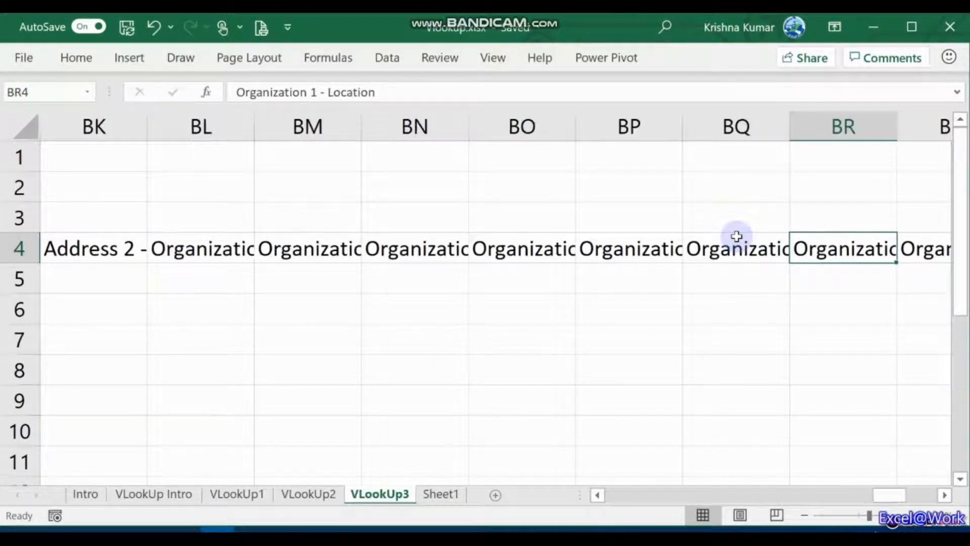
{"action": "key", "text": "Right"}
{"action": "key", "text": "Right"}
{"action": "key", "text": "Right"}
{"action": "key", "text": "Right"}
{"action": "key", "text": "Right"}
{"action": "key", "text": "Right"}
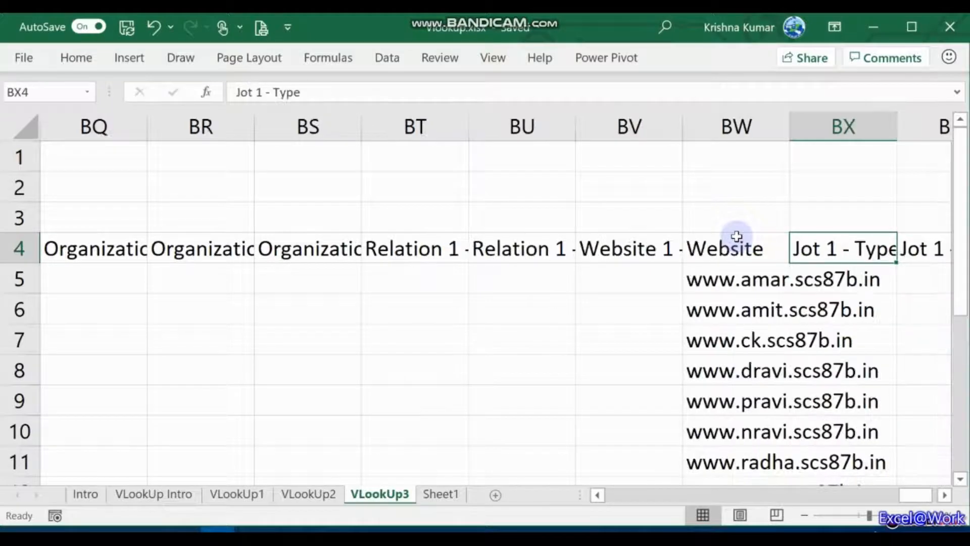
{"action": "key", "text": "Left"}
{"action": "key", "text": "Right"}
{"action": "key", "text": "Right"}
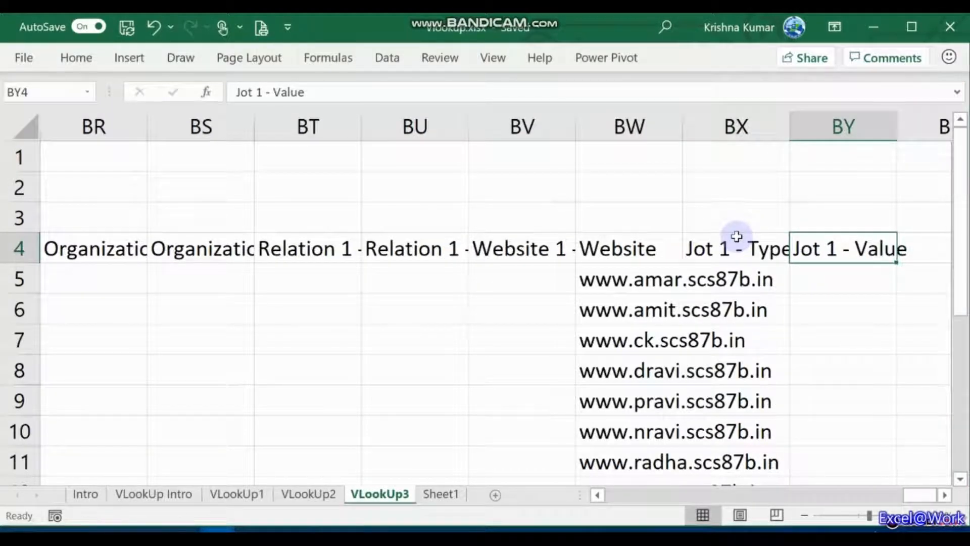
Step: Check the last column's number with a temporary =COLUMN() formula in BY3, and clear the cell
{"action": "key", "text": "Up"}
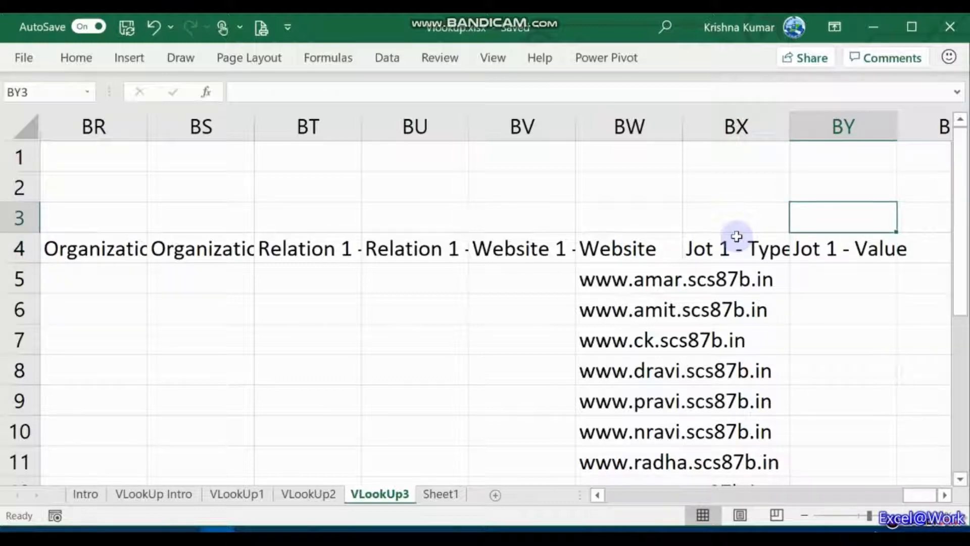
{"action": "type", "text": "=c"}
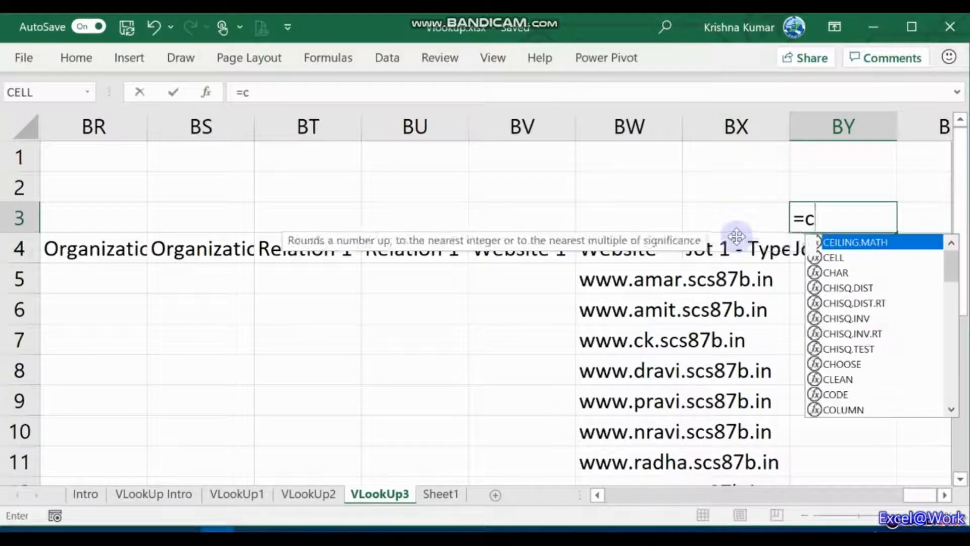
{"action": "type", "text": "ol"}
{"action": "key", "text": "Tab"}
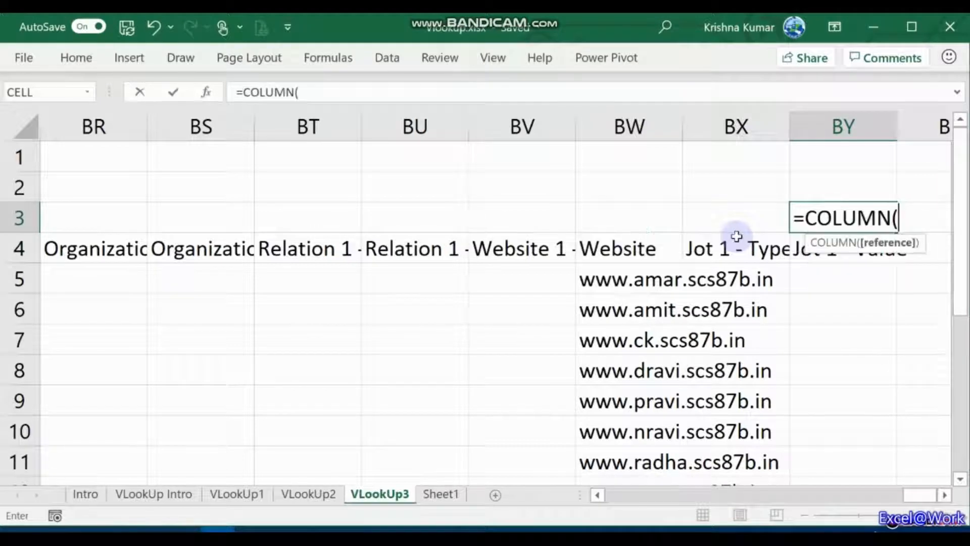
{"action": "key", "text": "ctrl+Return"}
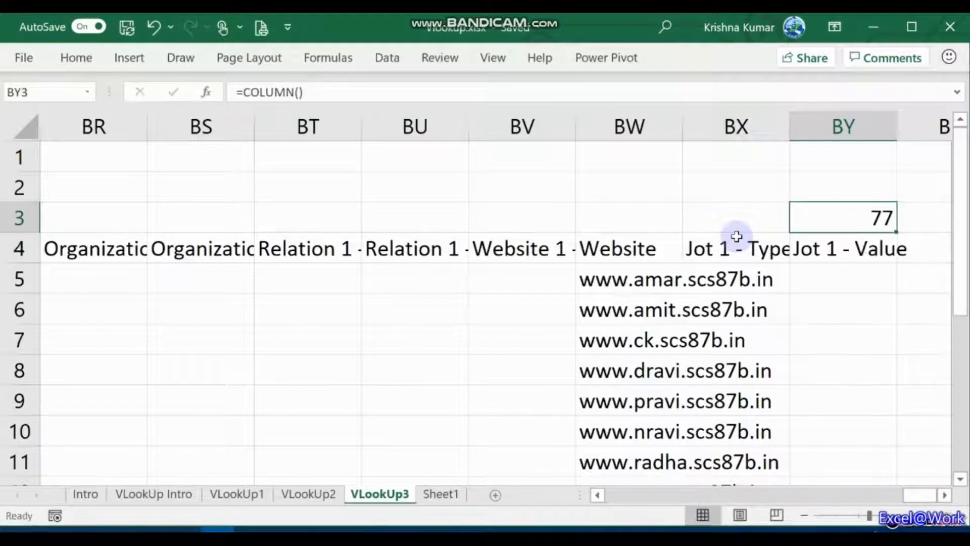
{"action": "key", "text": "Delete"}
Step: Look back through the row 4 headers from the table's last column to Last Name in C4
{"action": "key", "text": "Left"}
{"action": "key", "text": "Left"}
{"action": "key", "text": "Left"}
{"action": "key", "text": "Left"}
{"action": "key", "text": "Left"}
{"action": "key", "text": "Left"}
{"action": "key", "text": "Left"}
{"action": "key", "text": "Left"}
{"action": "key", "text": "Left"}
{"action": "key", "text": "Left"}
{"action": "key", "text": "Left"}
{"action": "key", "text": "Left"}
{"action": "key", "text": "Left"}
{"action": "key", "text": "Left"}
{"action": "key", "text": "Left"}
{"action": "key", "text": "Left"}
{"action": "key", "text": "Left"}
{"action": "key", "text": "Left"}
{"action": "key", "text": "Left"}
{"action": "key", "text": "Left"}
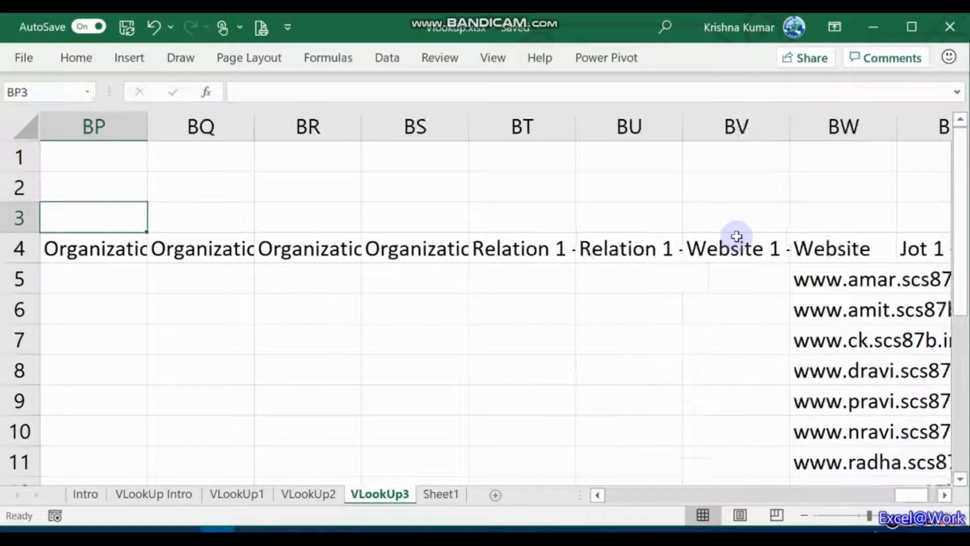
{"action": "key", "text": "Left"}
{"action": "key", "text": "Left"}
{"action": "key", "text": "Left"}
{"action": "key", "text": "Left"}
{"action": "key", "text": "Left"}
{"action": "key", "text": "Left"}
{"action": "key", "text": "Left"}
{"action": "key", "text": "Left"}
{"action": "key", "text": "Left"}
{"action": "key", "text": "Left"}
{"action": "key", "text": "Left"}
{"action": "key", "text": "Left"}
{"action": "key", "text": "Left"}
{"action": "key", "text": "Left"}
{"action": "key", "text": "Left"}
{"action": "key", "text": "Left"}
{"action": "key", "text": "Left"}
{"action": "key", "text": "Left"}
{"action": "key", "text": "Left"}
{"action": "key", "text": "Left"}
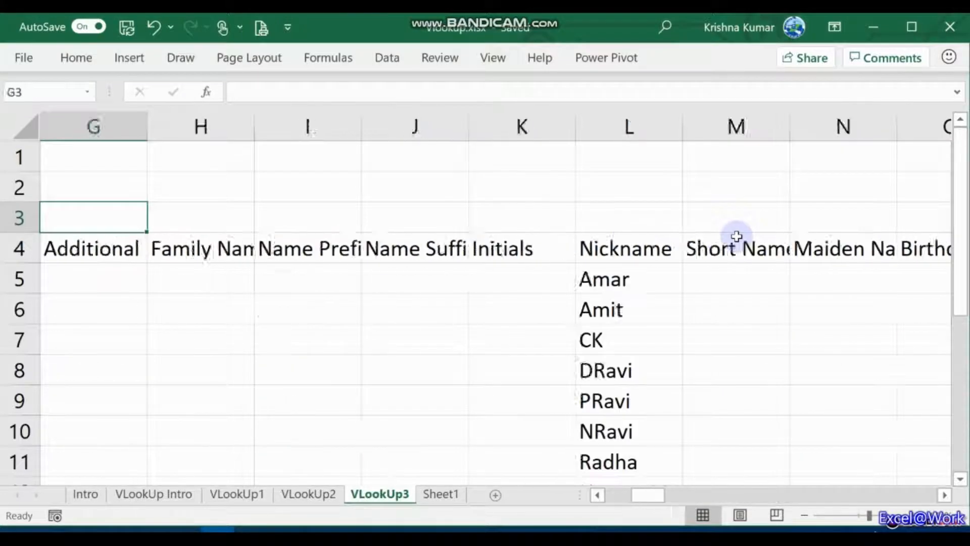
{"action": "key", "text": "Down"}
{"action": "key", "text": "Right"}
{"action": "key", "text": "Right"}
{"action": "key", "text": "Left"}
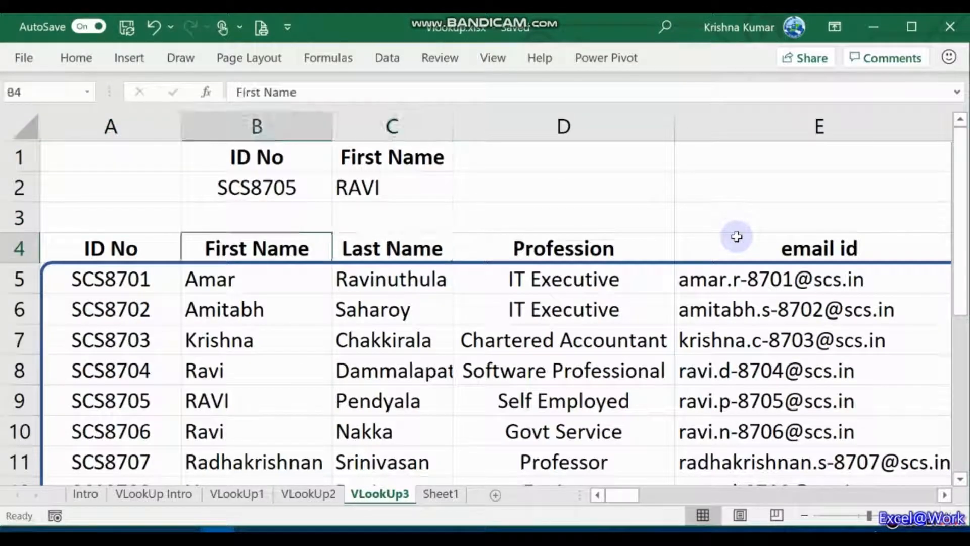
{"action": "key", "text": "Right"}
{"action": "key", "text": "Up"}
{"action": "key", "text": "Up"}
{"action": "key", "text": "Down"}
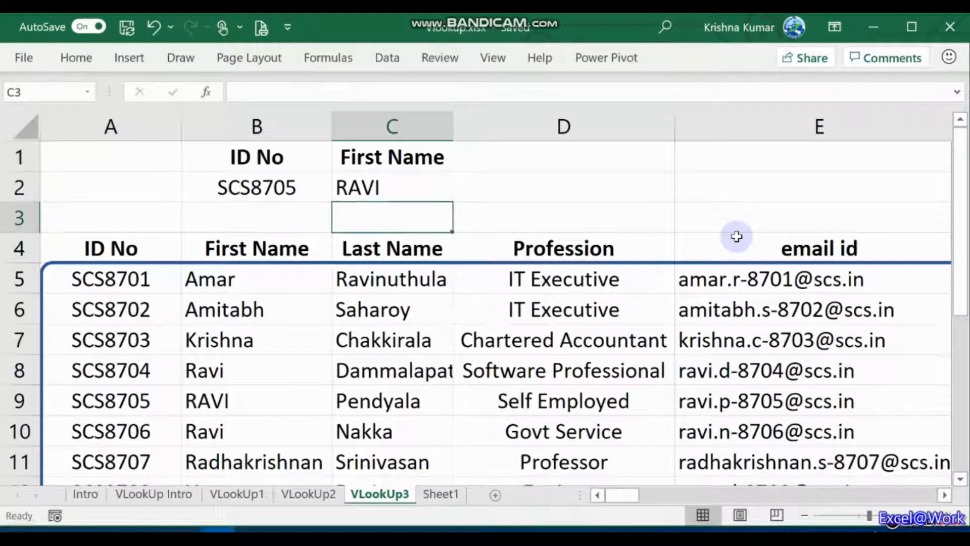
{"action": "key", "text": "Down"}
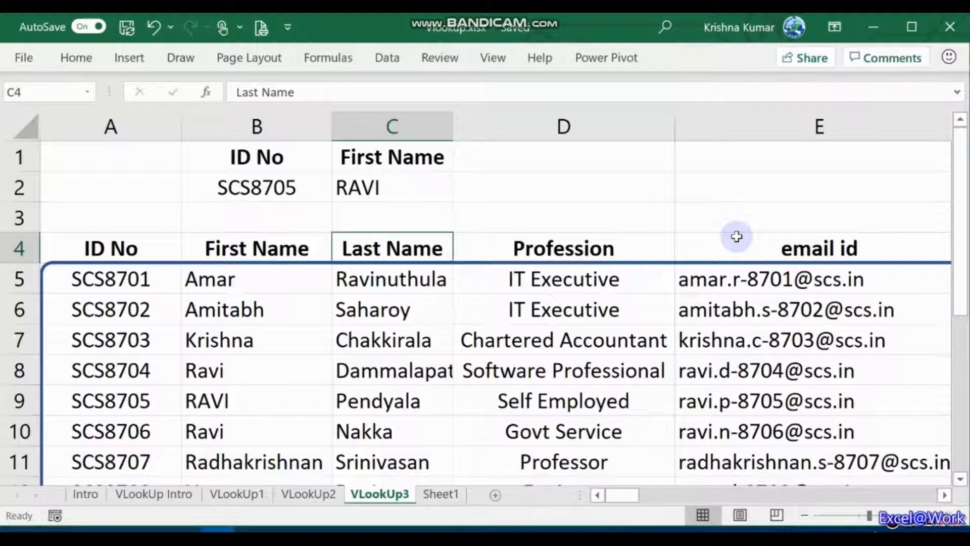
Step: Examine the entries and formulas of the Website column near the table's end
{"action": "key", "text": "ctrl+Right"}
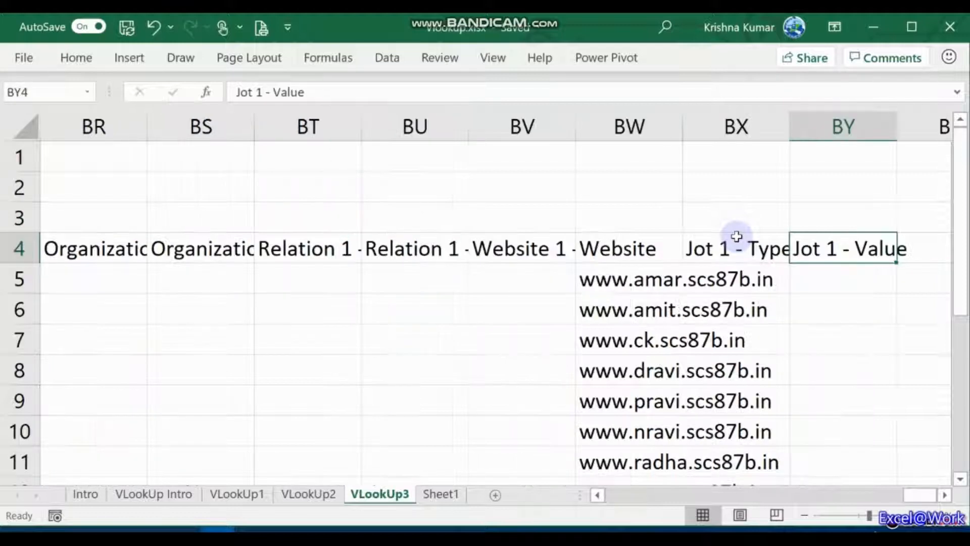
{"action": "key", "text": "Left"}
{"action": "key", "text": "Left"}
{"action": "key", "text": "Down"}
{"action": "key", "text": "Down"}
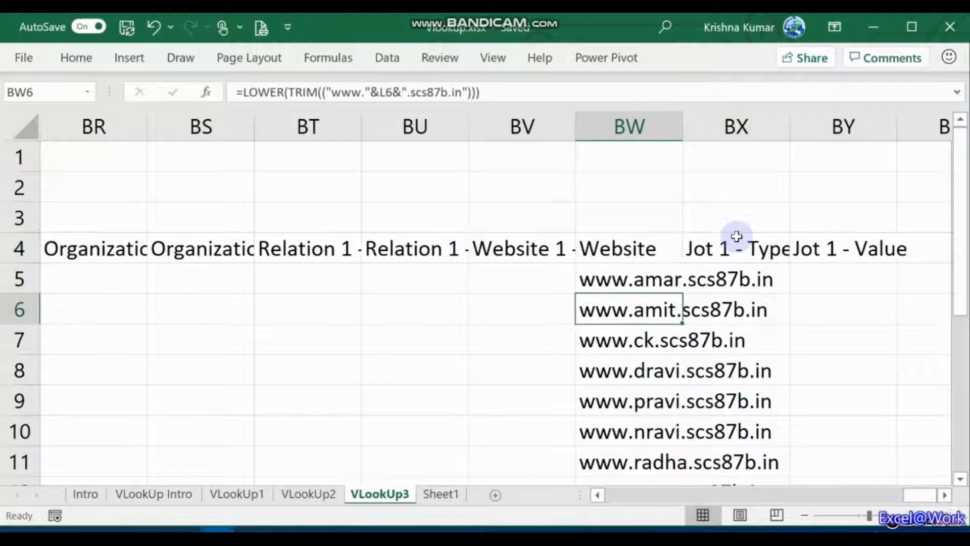
{"action": "key", "text": "Down"}
{"action": "key", "text": "Down"}
{"action": "key", "text": "Up"}
{"action": "key", "text": "Up"}
{"action": "key", "text": "Up"}
{"action": "key", "text": "Left"}
{"action": "key", "text": "Left"}
Step: Look over the filled Location and Nickname columns and the IDs in the ID No column
{"action": "key", "text": "ctrl+Left"}
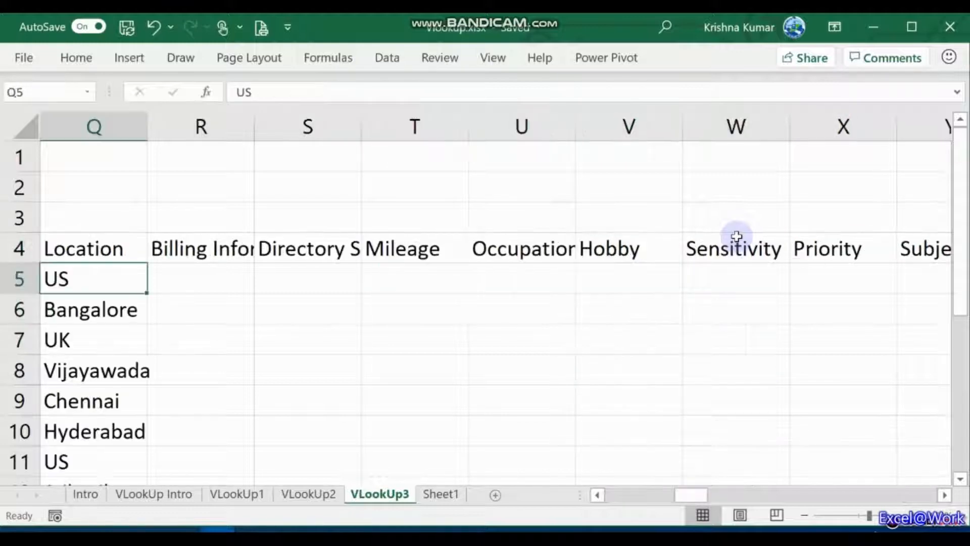
{"action": "key", "text": "ctrl+Right"}
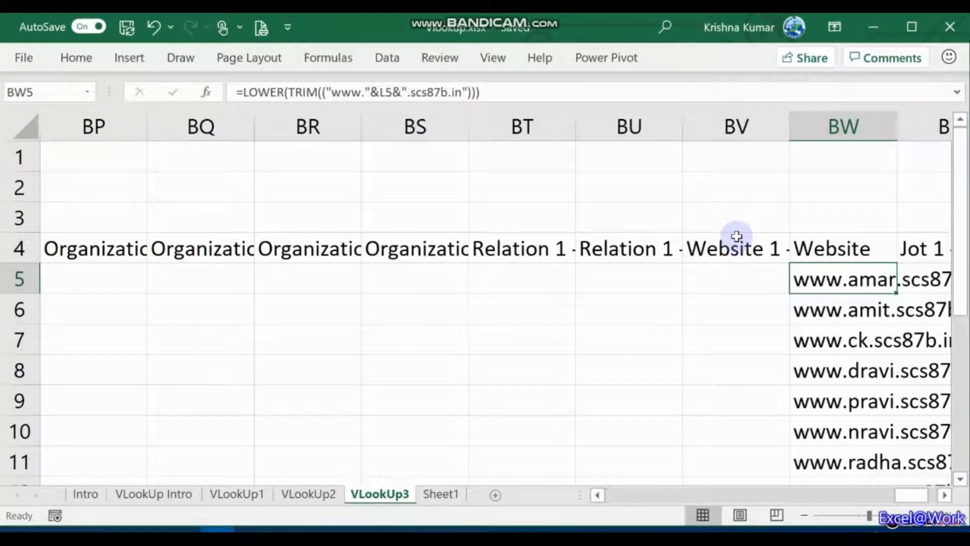
{"action": "key", "text": "ctrl+Left"}
{"action": "key", "text": "ctrl+Left"}
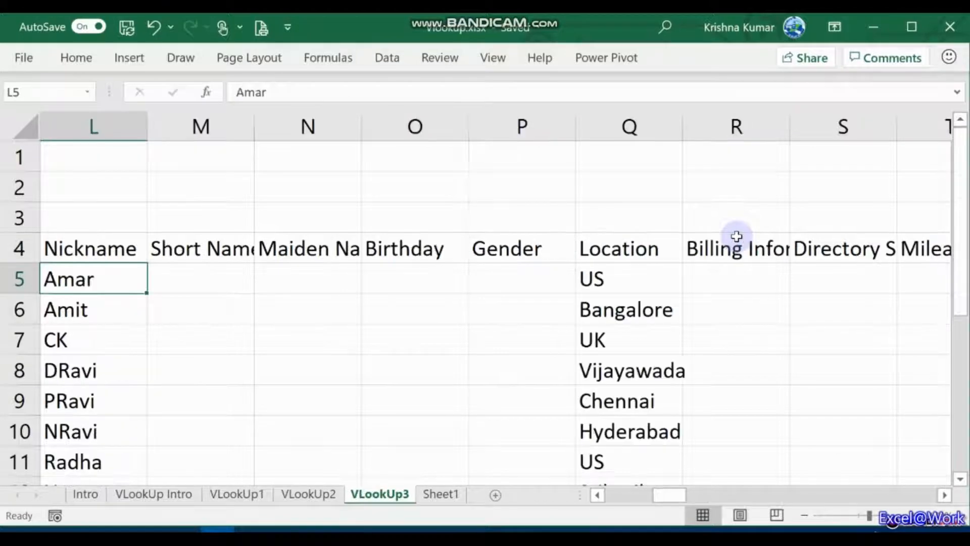
{"action": "key", "text": "ctrl+Left"}
{"action": "key", "text": "ctrl+Left"}
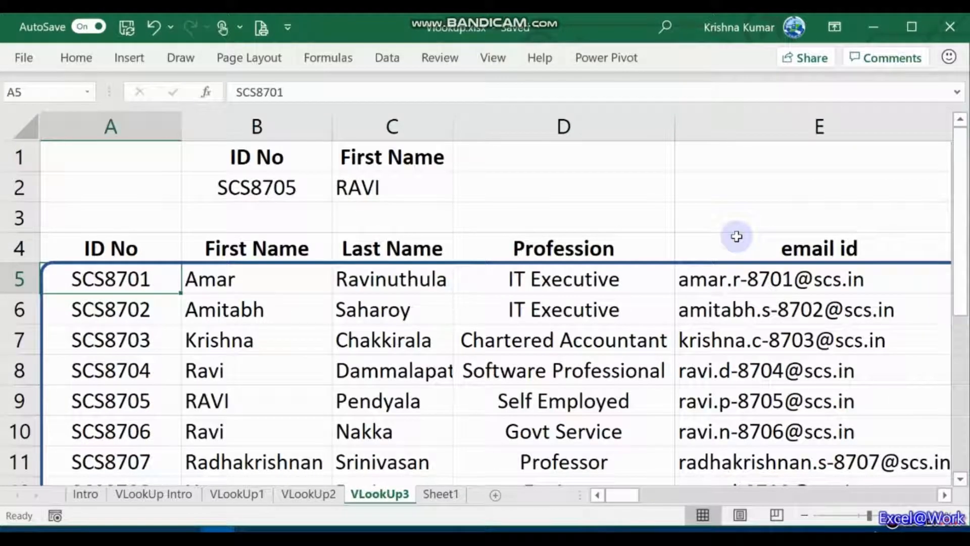
{"action": "key", "text": "Down"}
{"action": "key", "text": "Down"}
{"action": "key", "text": "Down"}
{"action": "key", "text": "Down"}
{"action": "key", "text": "Down"}
{"action": "key", "text": "Down"}
{"action": "key", "text": "Down"}
{"action": "key", "text": "Up"}
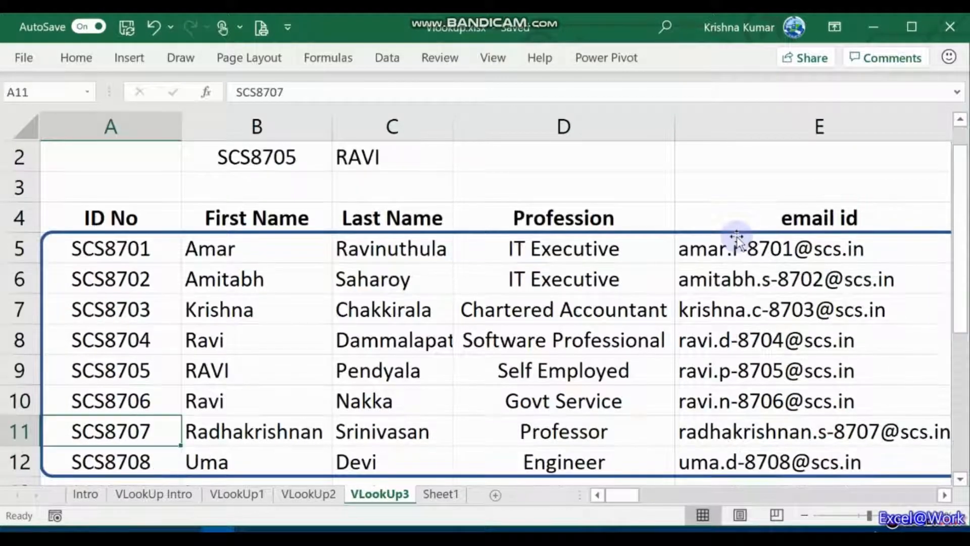
{"action": "key", "text": "ctrl+Home"}
{"action": "key", "text": "Down"}
{"action": "key", "text": "Right"}
{"action": "key", "text": "Right"}
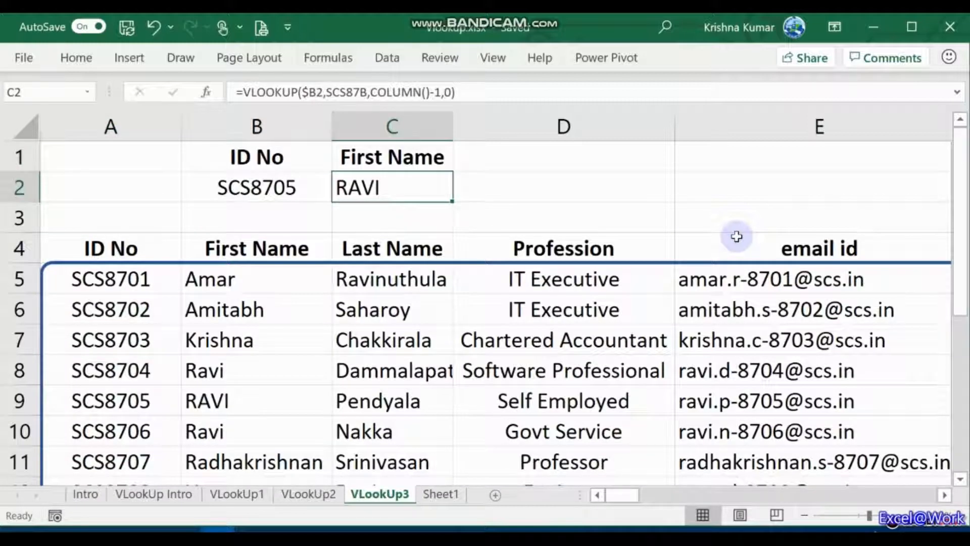
{"action": "key", "text": "Up"}
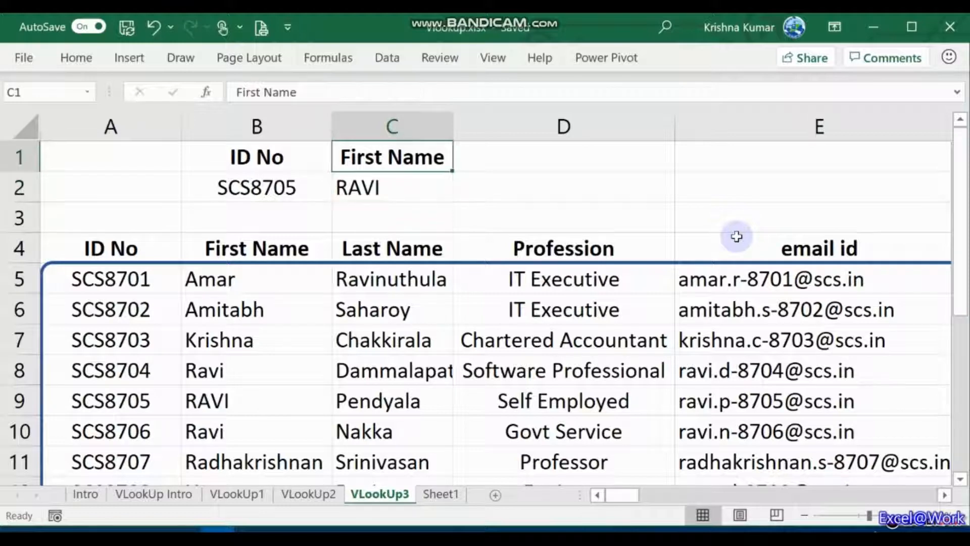
{"action": "type", "text": "websi"}
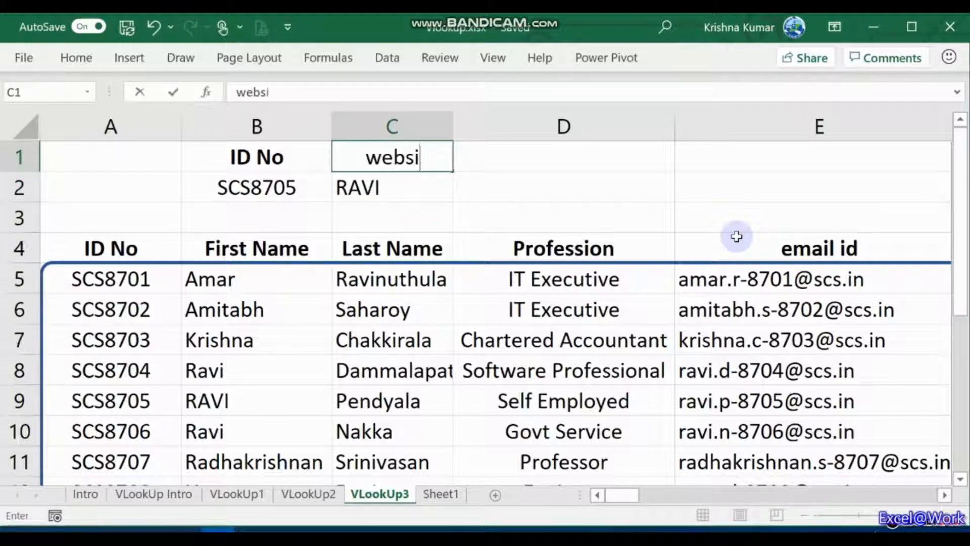
{"action": "key", "text": "Escape"}
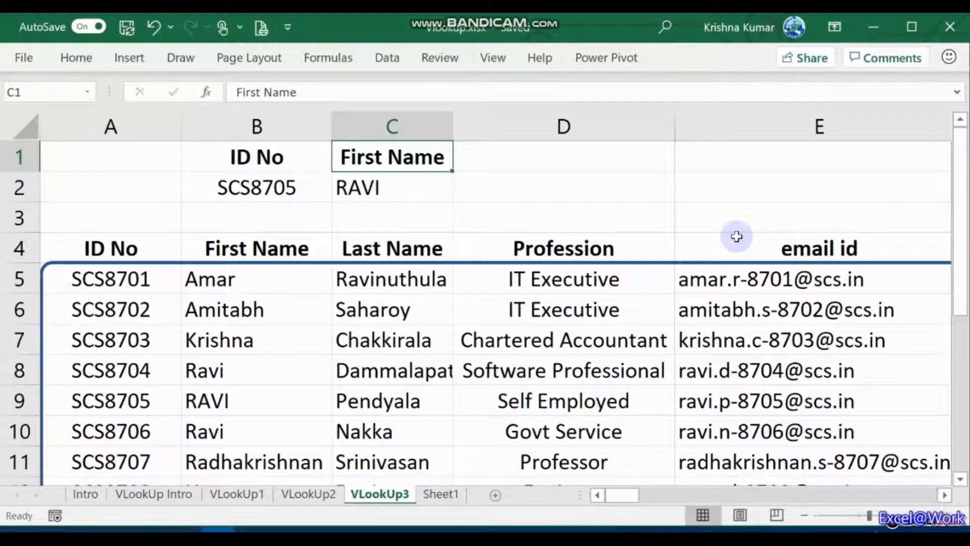
{"action": "key", "text": "Down"}
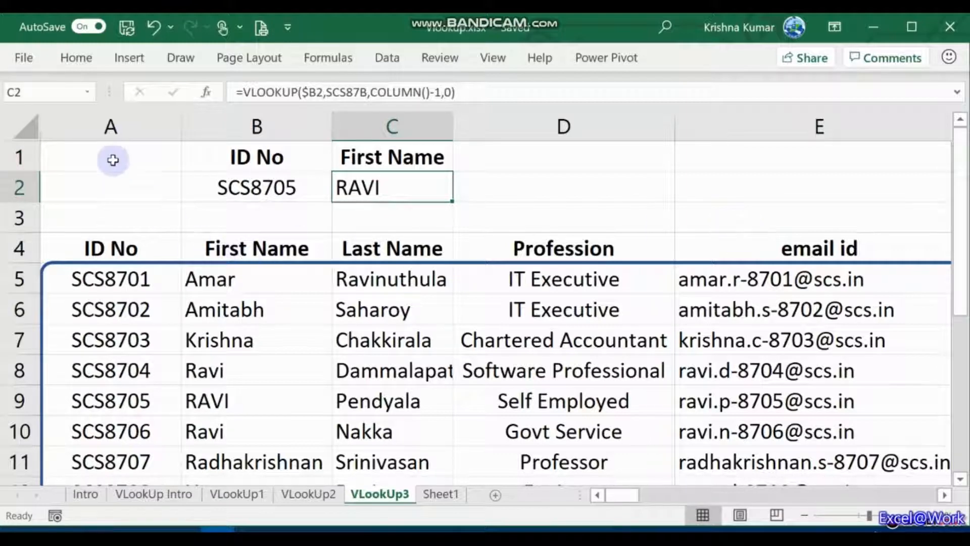
Step: Select the named range SCS87B and check how far across the table it extends
{"action": "left_click", "coordinate": [88, 92]}
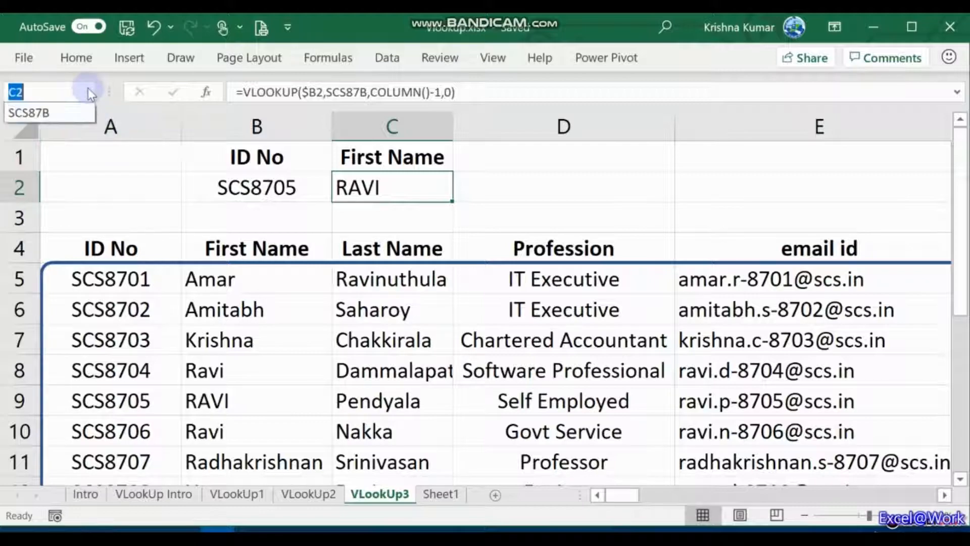
{"action": "key", "text": "Escape"}
{"action": "left_click", "coordinate": [56, 110]}
{"action": "scroll", "coordinate": [203, 400], "scroll_direction": "right", "scroll_amount": 1}
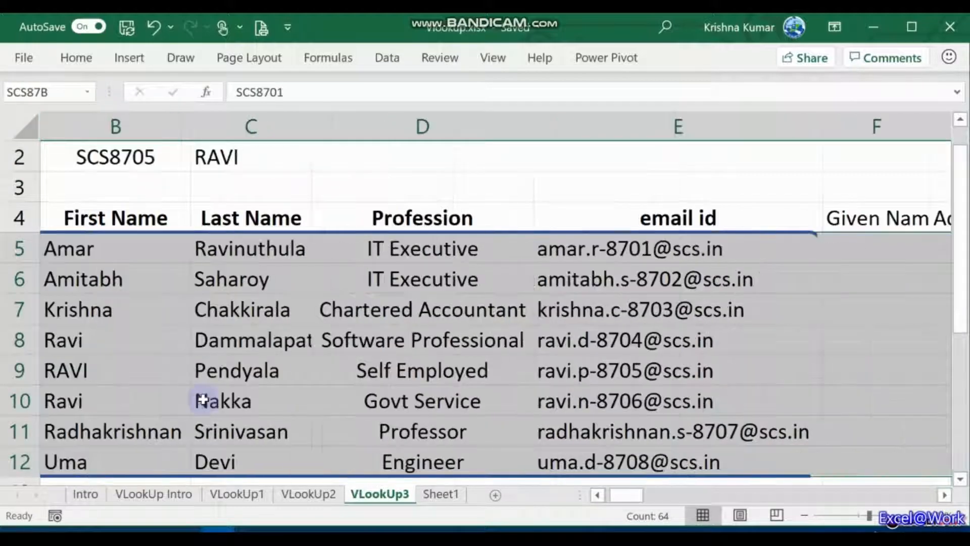
{"action": "scroll", "coordinate": [203, 400], "scroll_direction": "right", "scroll_amount": 20}
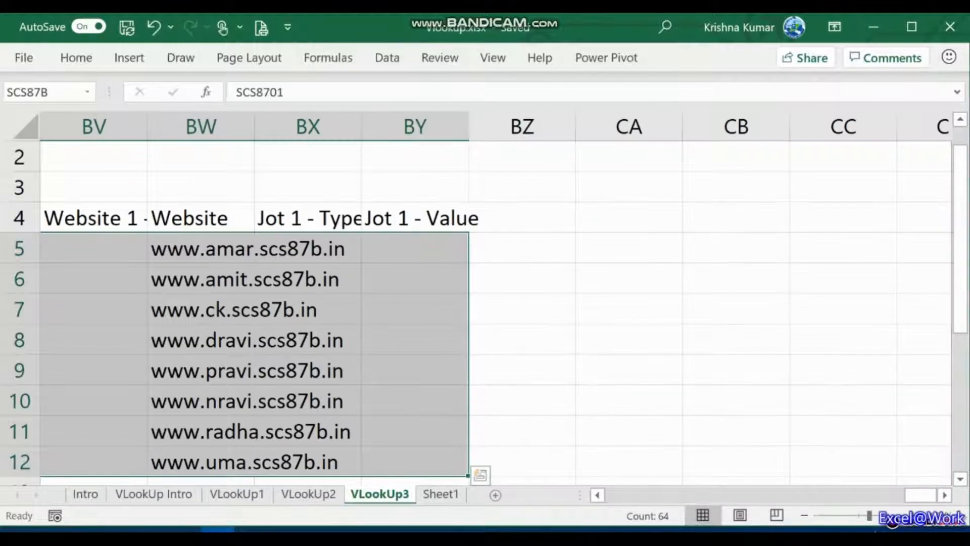
{"action": "left_click", "coordinate": [421, 180]}
{"action": "key", "text": "Home"}
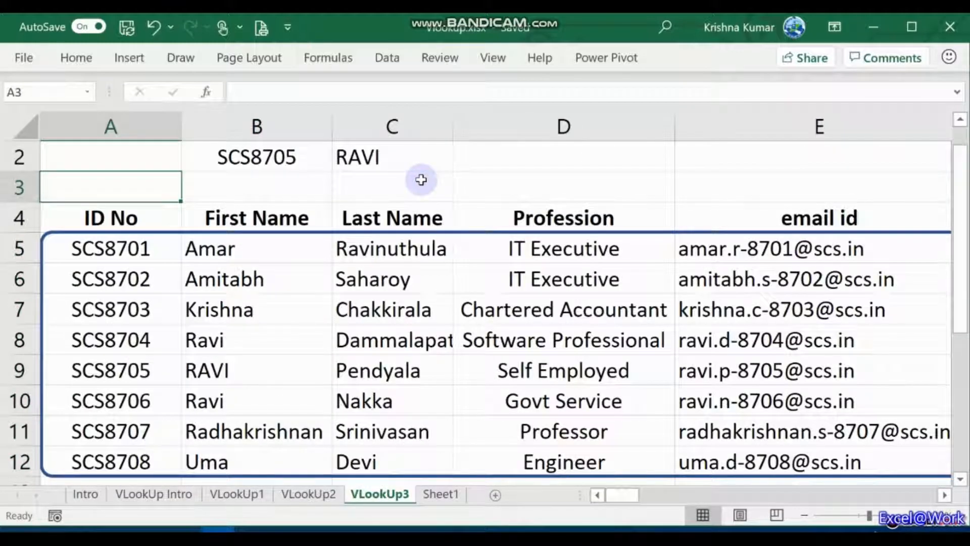
Step: Begin a MATCH formula in E2 with the First Name header cell C1 as the lookup value
{"action": "key", "text": "Right"}
{"action": "key", "text": "Up"}
{"action": "key", "text": "Up"}
{"action": "key", "text": "Down"}
{"action": "key", "text": "Right"}
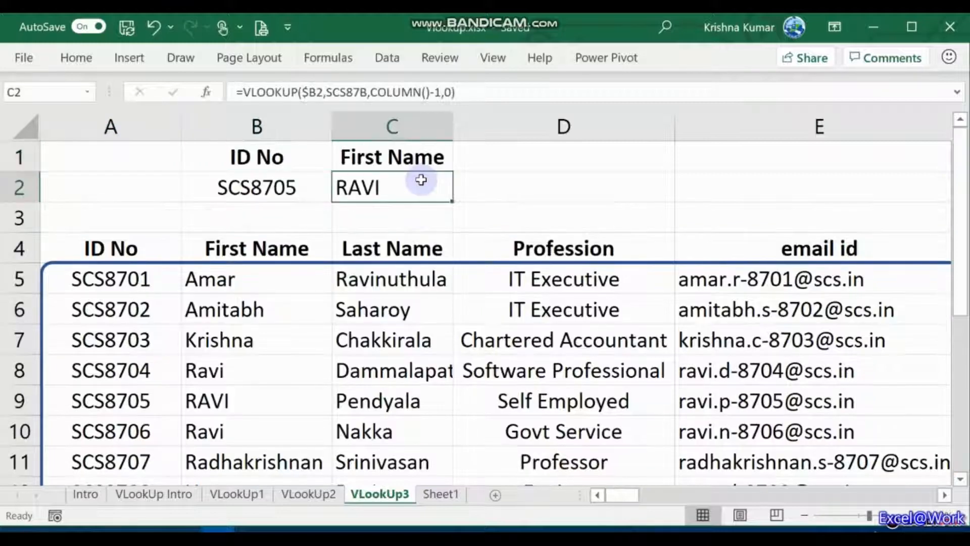
{"action": "key", "text": "Right"}
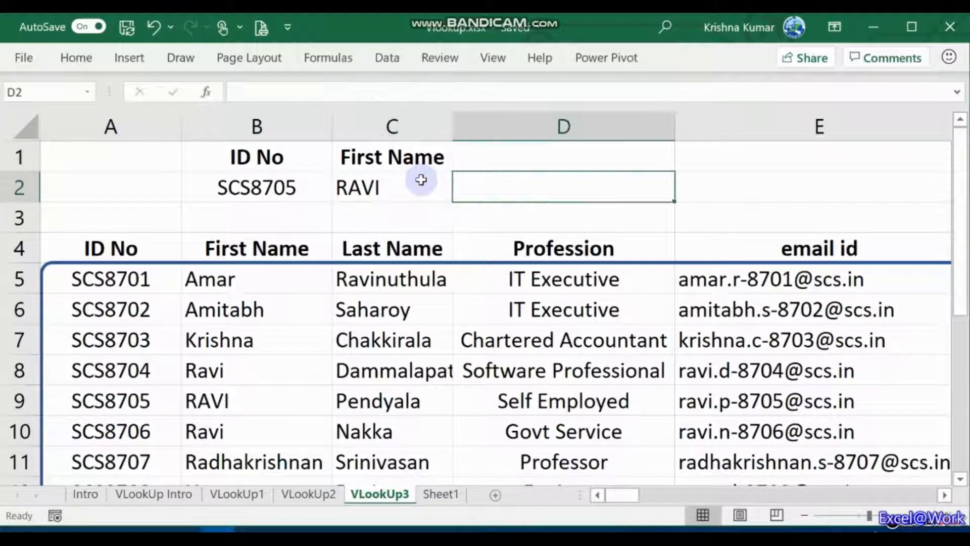
{"action": "key", "text": "Right"}
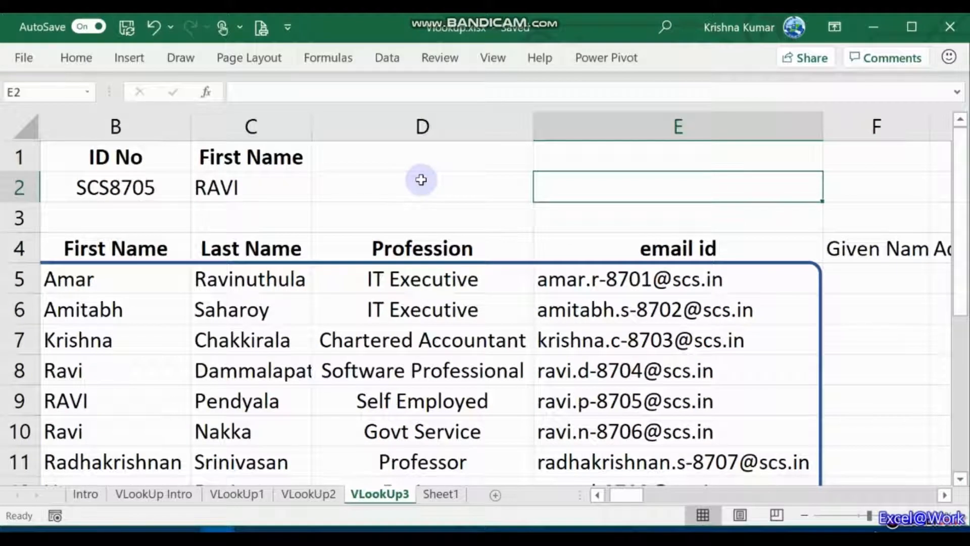
{"action": "type", "text": "=mat"}
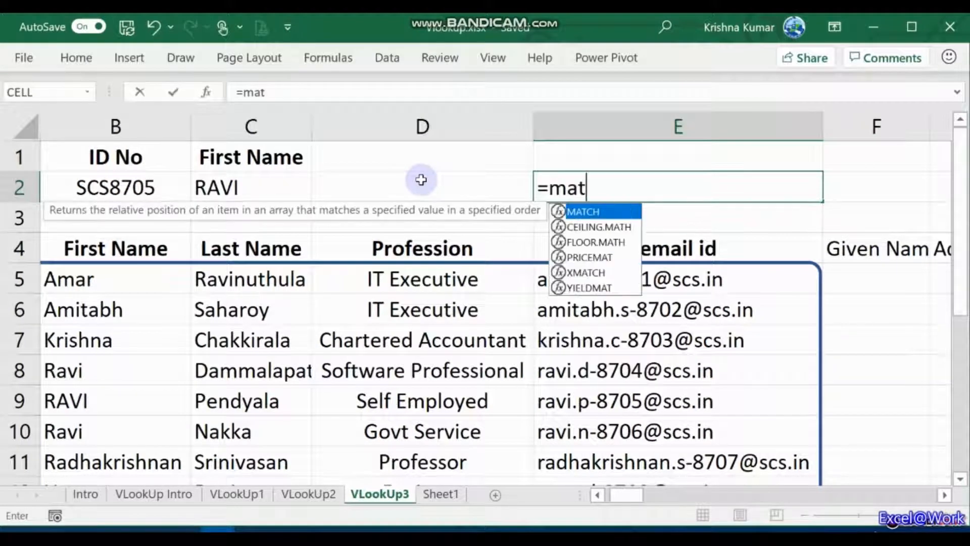
{"action": "type", "text": "ch("}
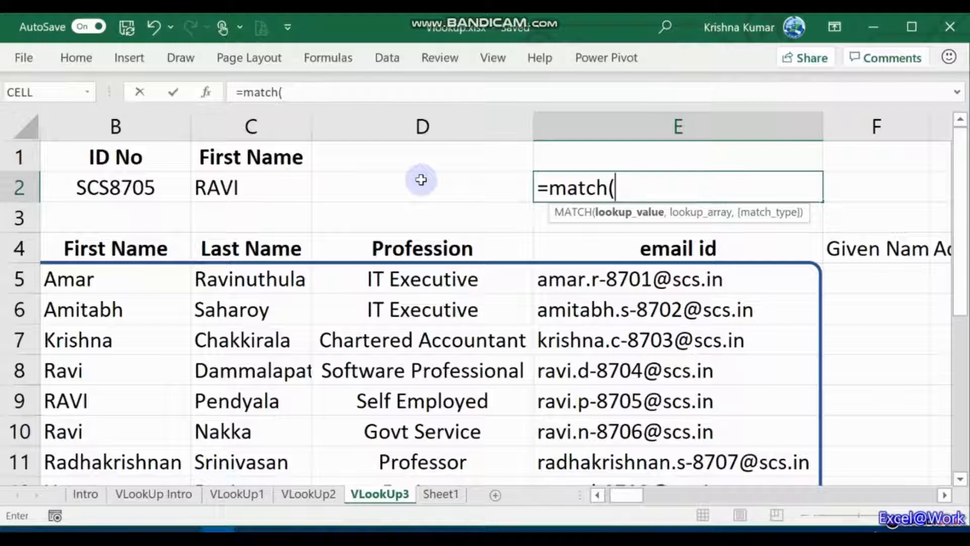
{"action": "key", "text": "Up"}
{"action": "key", "text": "Left"}
{"action": "key", "text": "Left"}
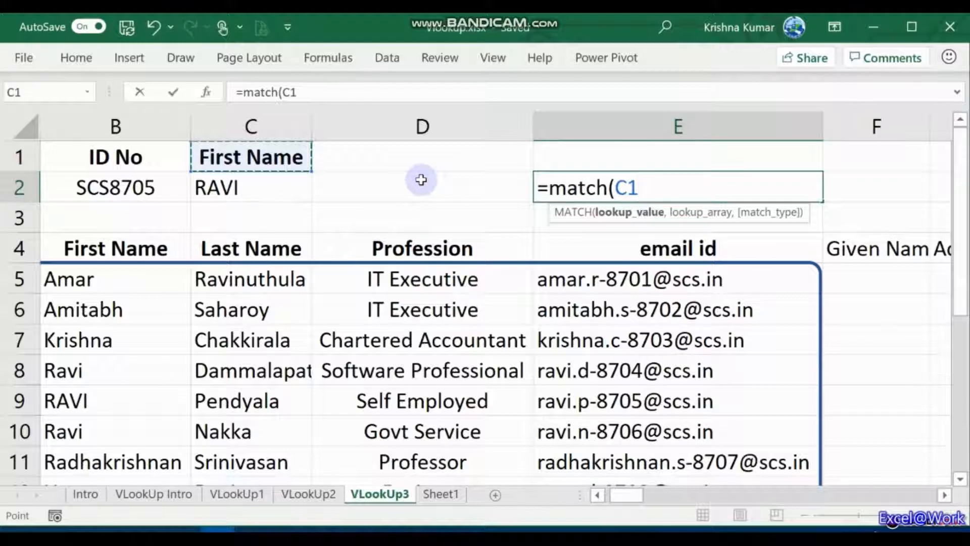
Step: Complete the E2 MATCH formula with header row A4:BY4 as the lookup array and 0 for exact match
{"action": "type", "text": ","}
{"action": "key", "text": "Down"}
{"action": "key", "text": "Down"}
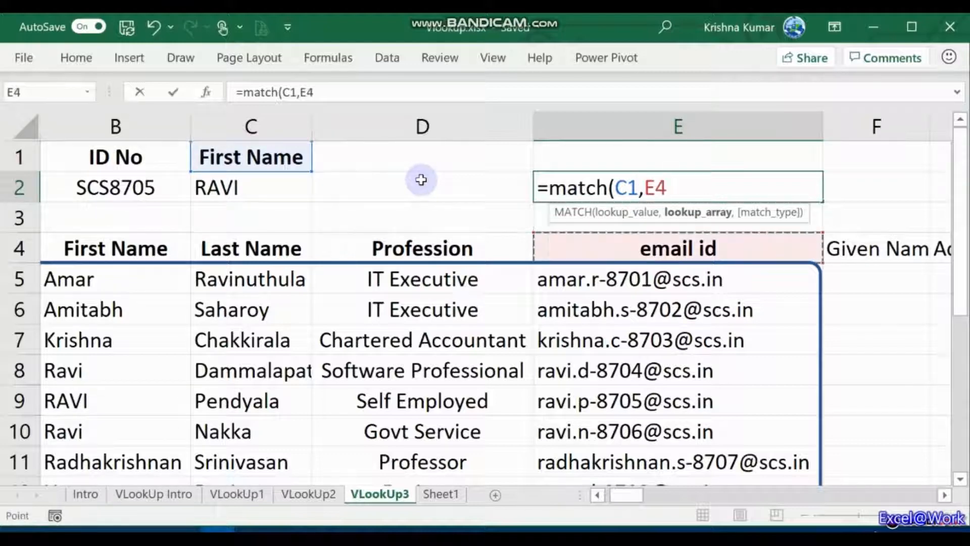
{"action": "key", "text": "Left"}
{"action": "key", "text": "Left"}
{"action": "key", "text": "Left"}
{"action": "key", "text": "Left"}
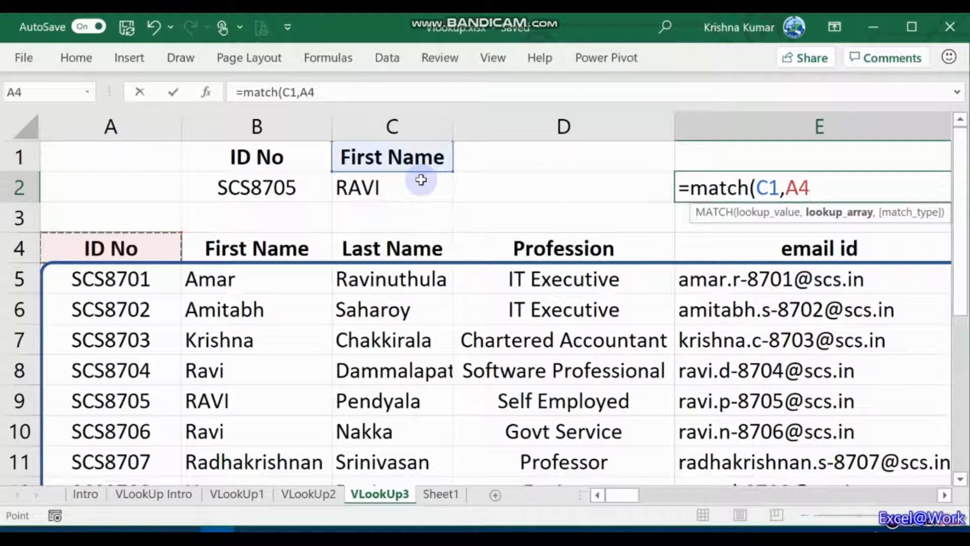
{"action": "key", "text": "ctrl+shift+Right"}
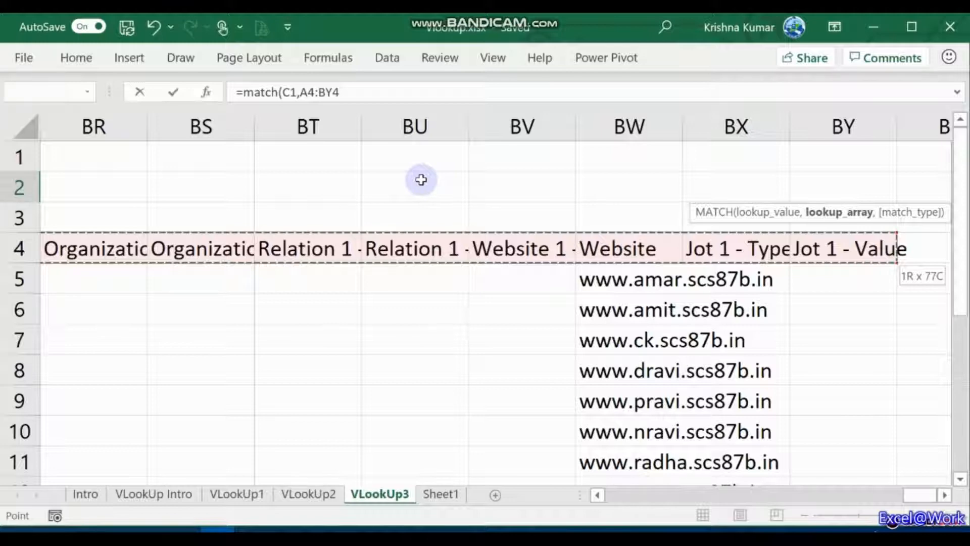
{"action": "type", "text": ","}
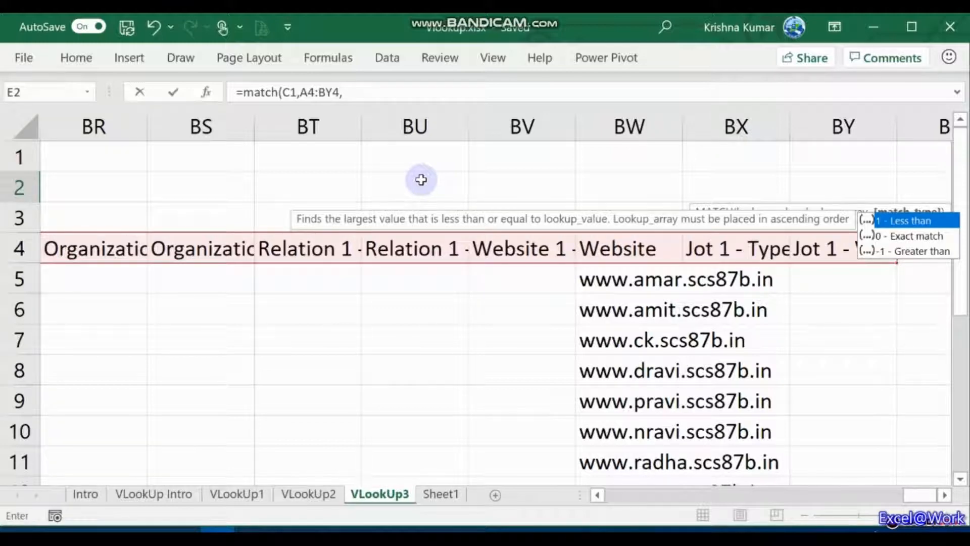
{"action": "key", "text": "Down"}
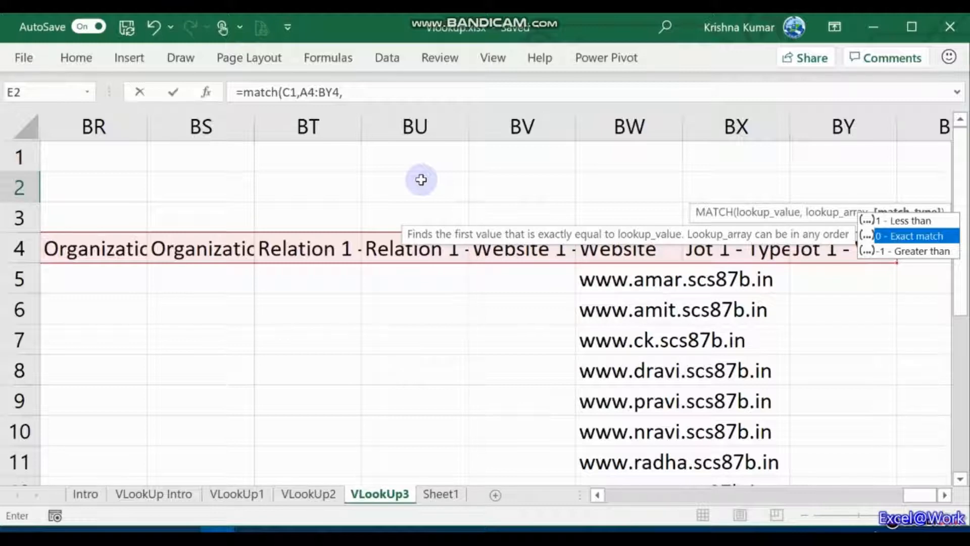
{"action": "type", "text": "0"}
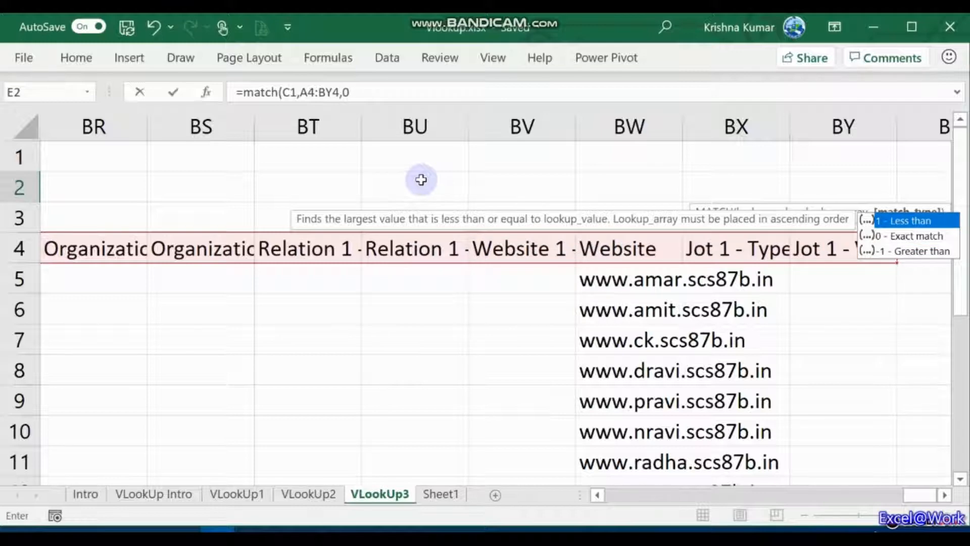
{"action": "type", "text": ")"}
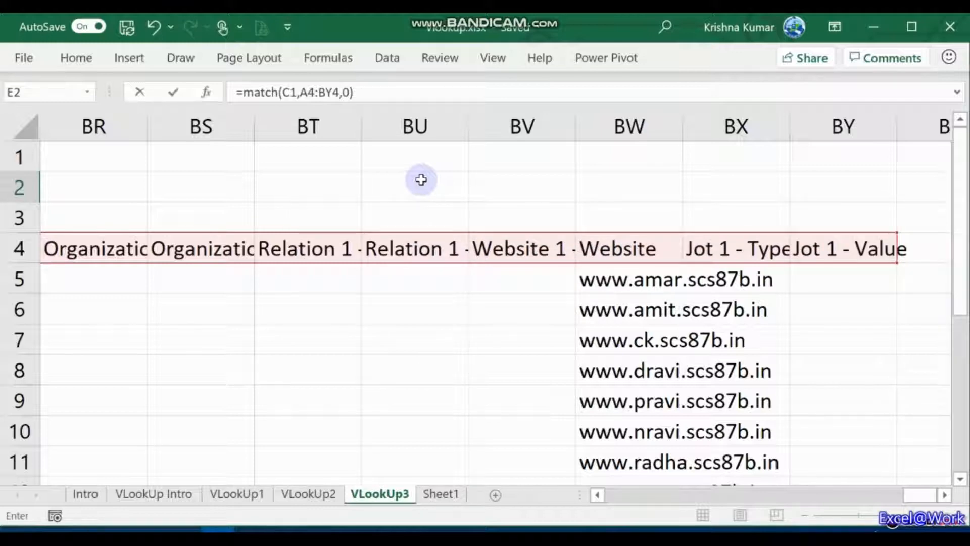
{"action": "key", "text": "Return"}
{"action": "key", "text": "Up"}
{"action": "key", "text": "Left"}
{"action": "key", "text": "Left"}
{"action": "key", "text": "Left"}
{"action": "key", "text": "Left"}
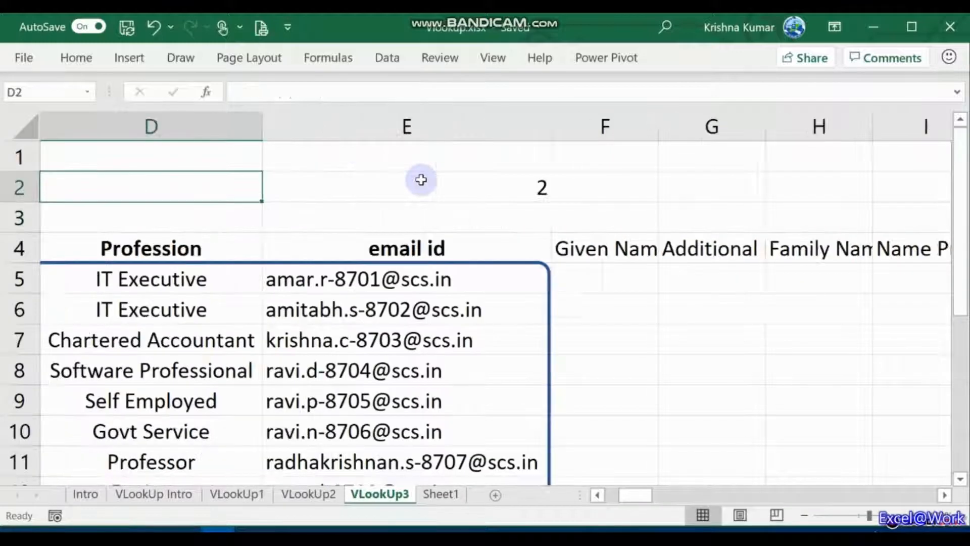
Step: Compare the VLOOKUP formula in C2 with the MATCH formula in E2
{"action": "key", "text": "Right"}
{"action": "key", "text": "Right"}
{"action": "key", "text": "Right"}
{"action": "key", "text": "Right"}
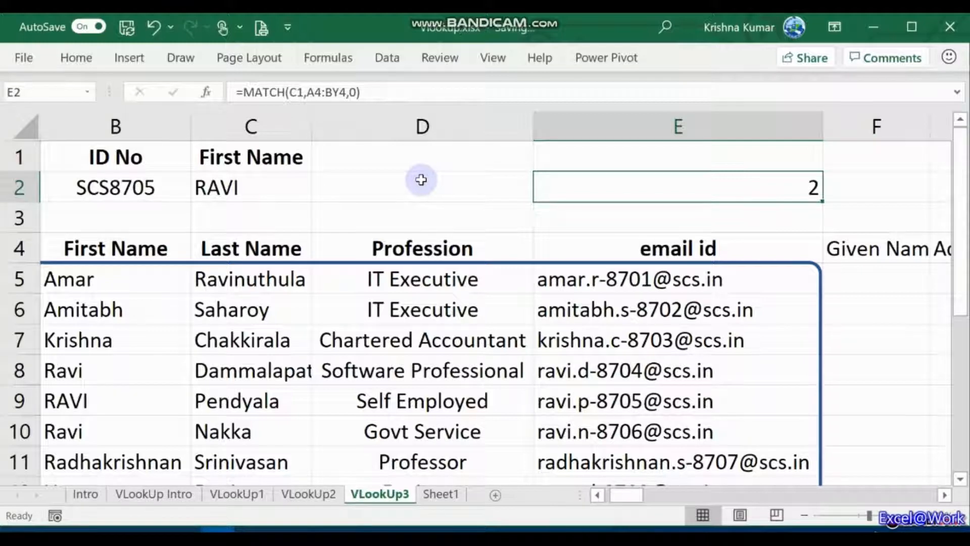
{"action": "key", "text": "Left"}
{"action": "key", "text": "Left"}
{"action": "key", "text": "Left"}
{"action": "key", "text": "Left"}
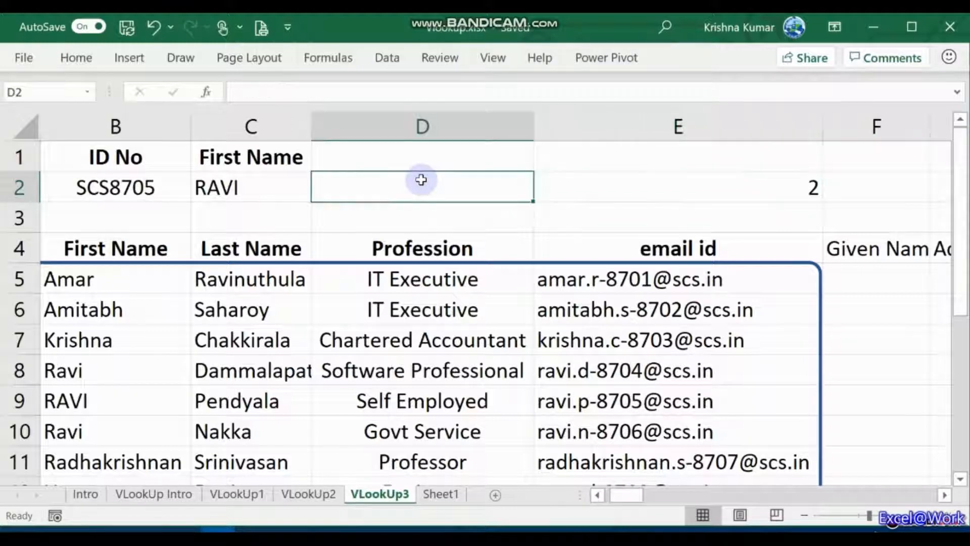
{"action": "key", "text": "Right"}
{"action": "key", "text": "Right"}
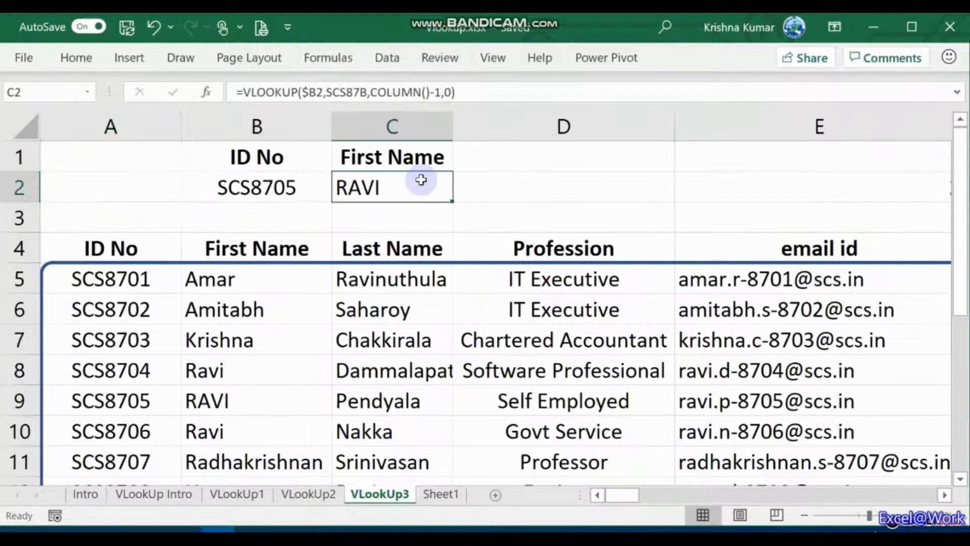
{"action": "key", "text": "Right"}
{"action": "key", "text": "Right"}
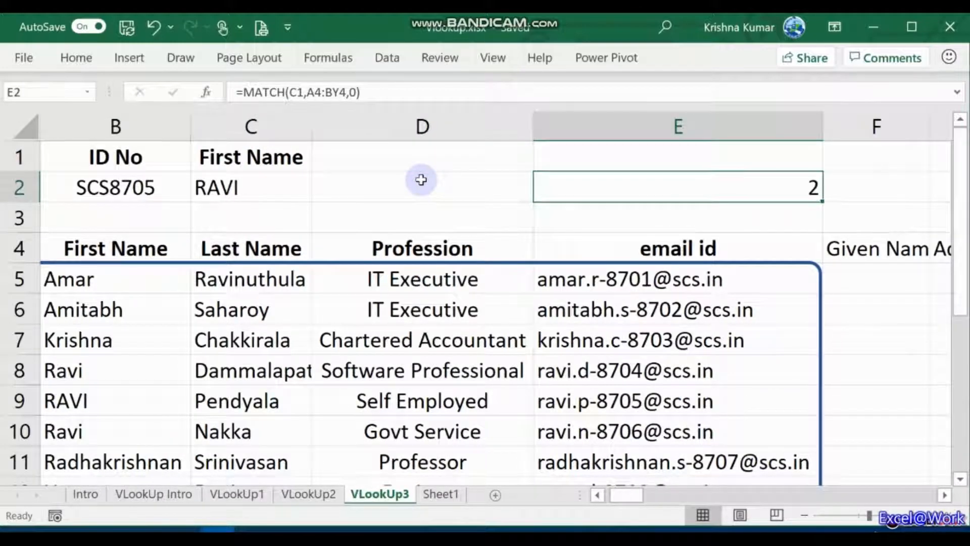
Step: Copy the MATCH(C1,A4:BY4,0) expression out of the E2 formula, leaving out the equals sign
{"action": "key", "text": "F2"}
{"action": "key", "text": "Left"}
{"action": "key", "text": "Left"}
{"action": "key", "text": "Left"}
{"action": "key", "text": "shift+Left"}
{"action": "key", "text": "shift+Left"}
{"action": "key", "text": "shift+Left"}
{"action": "key", "text": "shift+Left"}
{"action": "key", "text": "shift+Left"}
{"action": "key", "text": "shift+Left"}
{"action": "key", "text": "shift+Left"}
{"action": "key", "text": "shift+Left"}
{"action": "key", "text": "shift+Left"}
{"action": "key", "text": "shift+Left"}
{"action": "key", "text": "shift+Left"}
{"action": "key", "text": "shift+Left"}
{"action": "key", "text": "shift+Left"}
{"action": "key", "text": "shift+Left"}
{"action": "key", "text": "shift+Left"}
{"action": "key", "text": "ctrl+c"}
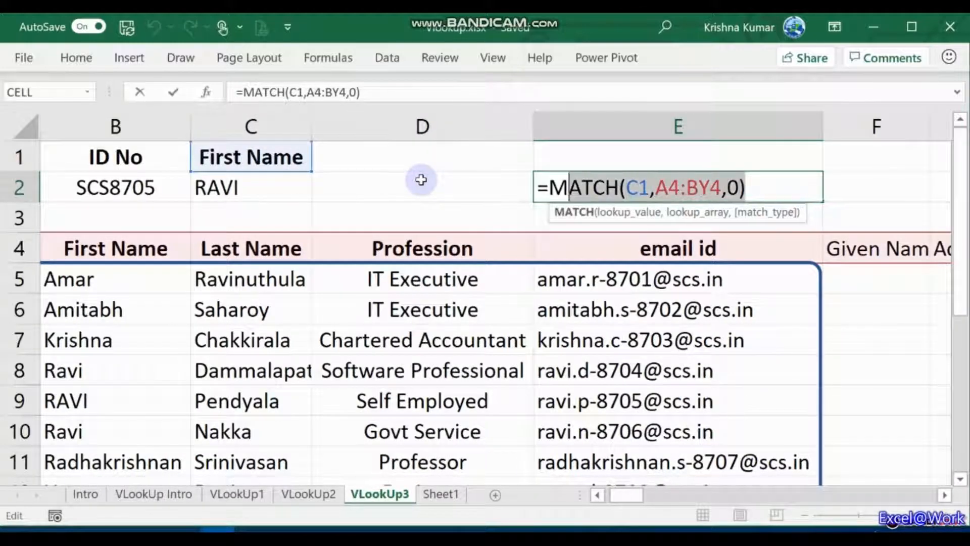
{"action": "key", "text": "Return"}
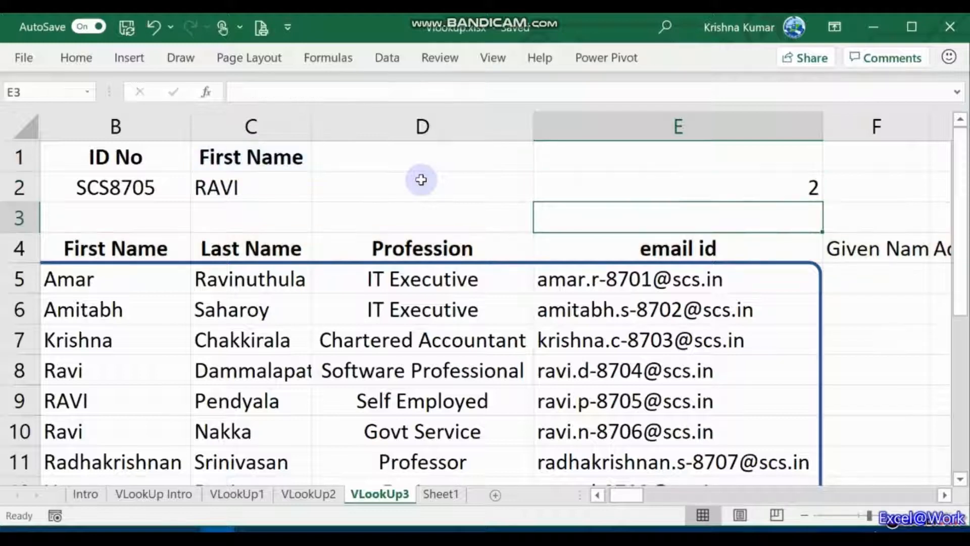
Step: Replace COLUMN()-1 in the C2 VLOOKUP formula with the copied MATCH(C1,A4:BY4,0) expression as the column index
{"action": "left_click", "coordinate": [421, 179]}
{"action": "key", "text": "Left"}
{"action": "key", "text": "F2"}
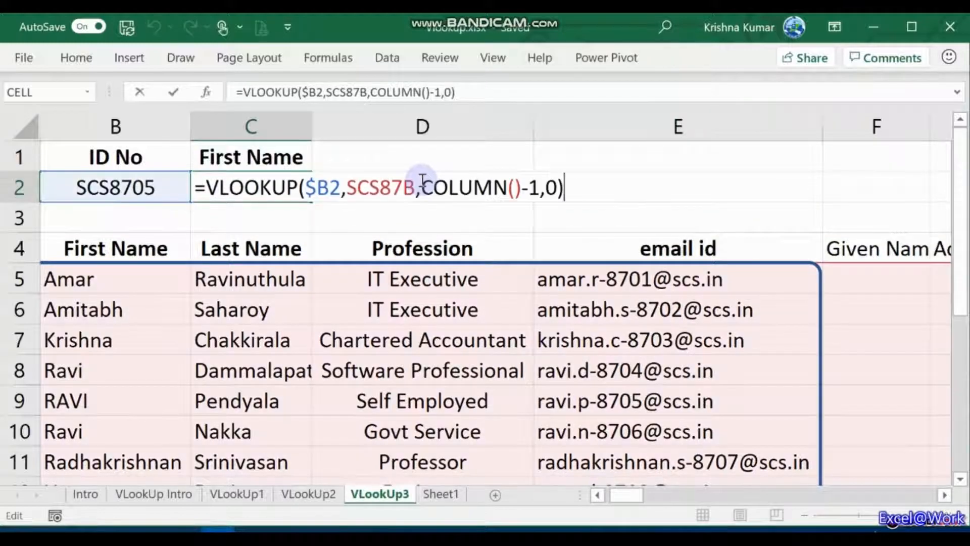
{"action": "key", "text": "Left"}
{"action": "key", "text": "Left"}
{"action": "key", "text": "Left"}
{"action": "key", "text": "shift+Left"}
{"action": "key", "text": "shift+Left"}
{"action": "key", "text": "shift+Left"}
{"action": "key", "text": "shift+Left"}
{"action": "key", "text": "shift+Left"}
{"action": "key", "text": "shift+Left"}
{"action": "key", "text": "shift+Left"}
{"action": "key", "text": "shift+Left"}
{"action": "key", "text": "shift+Left"}
{"action": "key", "text": "shift+Left"}
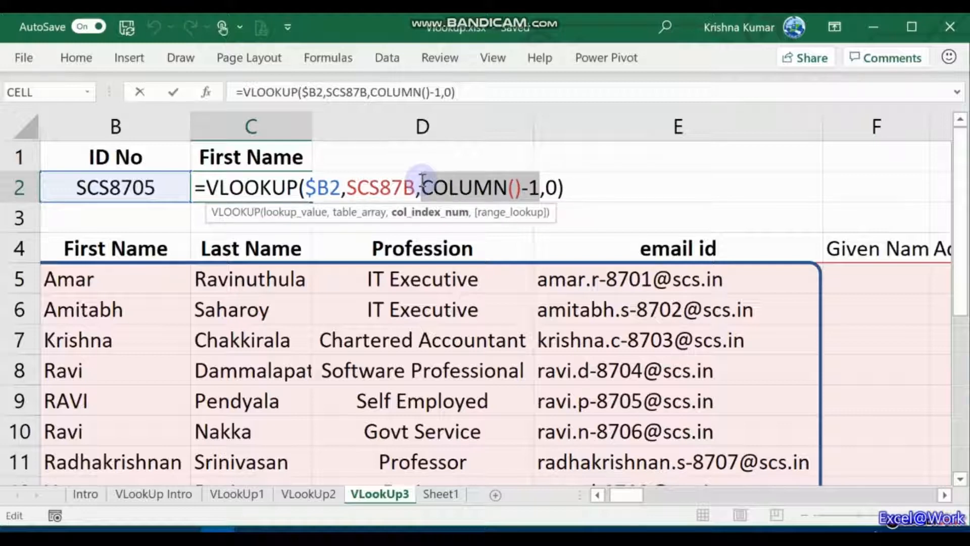
{"action": "key", "text": "ctrl+v"}
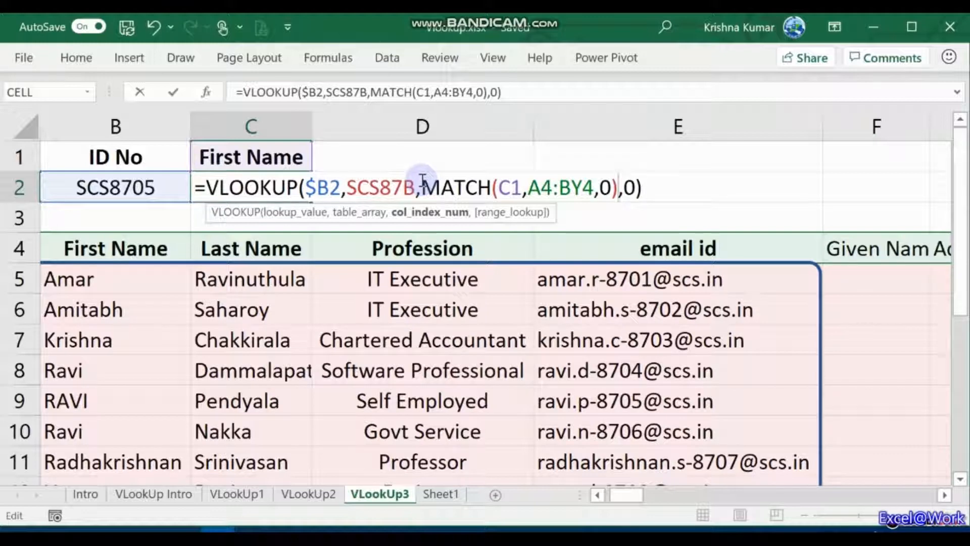
Step: Walk through the lookup value, table array, MATCH and range lookup arguments of the C2 formula and commit it
{"action": "key", "text": "Left"}
{"action": "key", "text": "Left"}
{"action": "key", "text": "Left"}
{"action": "key", "text": "Left"}
{"action": "key", "text": "Left"}
{"action": "key", "text": "Left"}
{"action": "key", "text": "Left"}
{"action": "key", "text": "Left"}
{"action": "key", "text": "Left"}
{"action": "key", "text": "Left"}
{"action": "key", "text": "Left"}
{"action": "key", "text": "Left"}
{"action": "key", "text": "Left"}
{"action": "key", "text": "Left"}
{"action": "key", "text": "Left"}
{"action": "key", "text": "Left"}
{"action": "key", "text": "Left"}
{"action": "key", "text": "Left"}
{"action": "key", "text": "Left"}
{"action": "key", "text": "Left"}
{"action": "key", "text": "Left"}
{"action": "key", "text": "Left"}
{"action": "key", "text": "Left"}
{"action": "key", "text": "Left"}
{"action": "key", "text": "Left"}
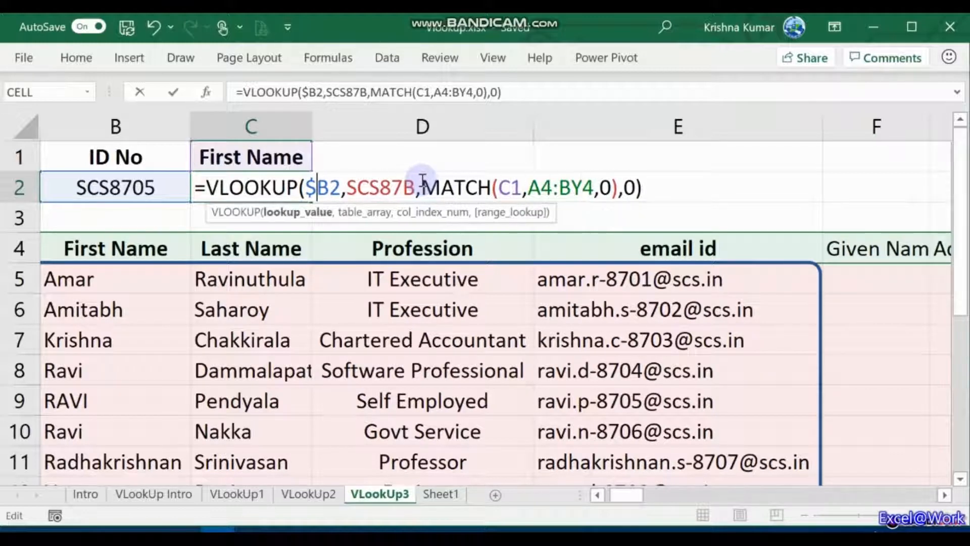
{"action": "key", "text": "Right"}
{"action": "key", "text": "Right"}
{"action": "key", "text": "Right"}
{"action": "key", "text": "Right"}
{"action": "key", "text": "Right"}
{"action": "key", "text": "Right"}
{"action": "key", "text": "Right"}
{"action": "key", "text": "Right"}
{"action": "key", "text": "Right"}
{"action": "key", "text": "Right"}
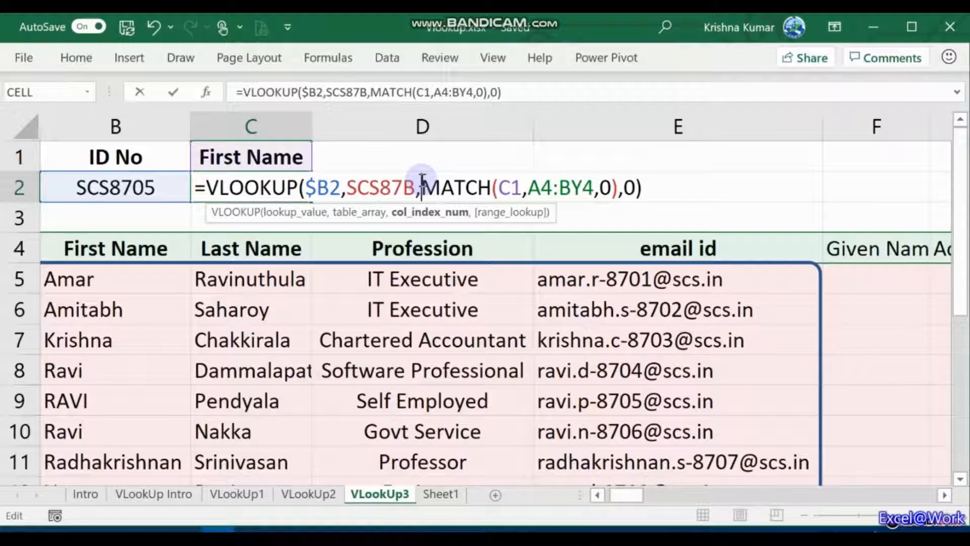
{"action": "key", "text": "Right"}
{"action": "key", "text": "Right"}
{"action": "key", "text": "Right"}
{"action": "key", "text": "Right"}
{"action": "key", "text": "Right"}
{"action": "key", "text": "Right"}
{"action": "key", "text": "Right"}
{"action": "key", "text": "Right"}
{"action": "key", "text": "Right"}
{"action": "key", "text": "Right"}
{"action": "key", "text": "Right"}
{"action": "key", "text": "Right"}
{"action": "key", "text": "Right"}
{"action": "key", "text": "Right"}
{"action": "key", "text": "Right"}
{"action": "key", "text": "Right"}
{"action": "key", "text": "Right"}
{"action": "key", "text": "Right"}
{"action": "key", "text": "Right"}
{"action": "key", "text": "Right"}
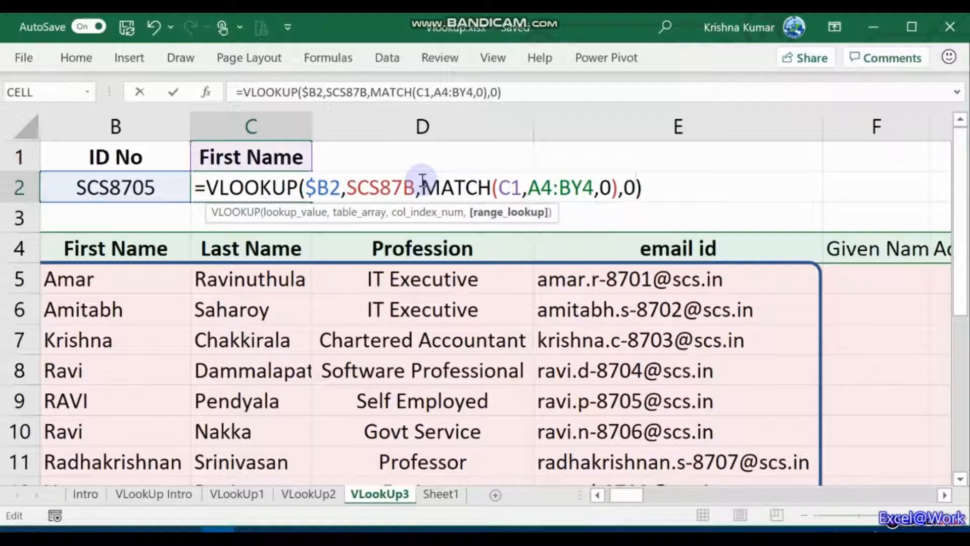
{"action": "key", "text": "Right"}
{"action": "key", "text": "Return"}
{"action": "key", "text": "Up"}
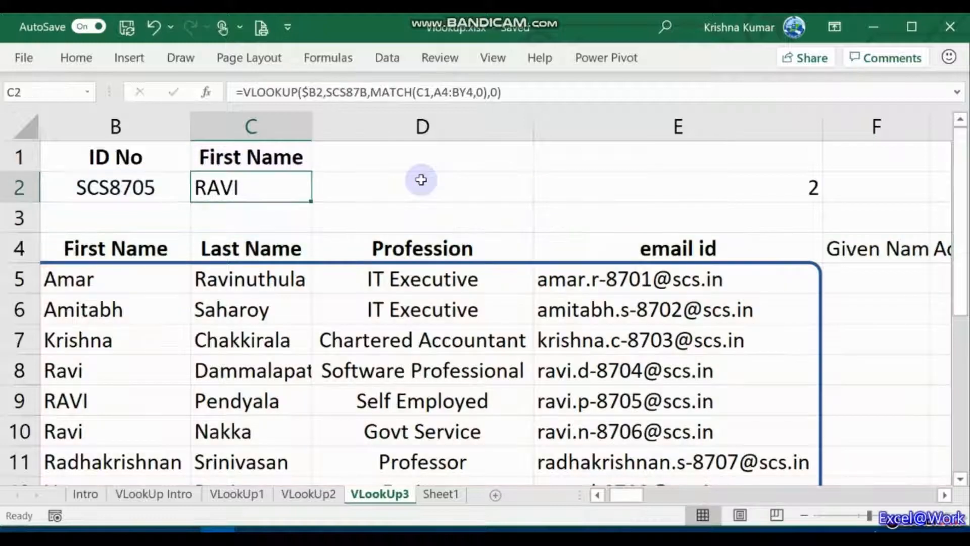
Step: Check the lookup ID in B2, the header in C1 and the ID No header of the table
{"action": "key", "text": "Left"}
{"action": "key", "text": "Left"}
{"action": "key", "text": "Right"}
{"action": "key", "text": "Right"}
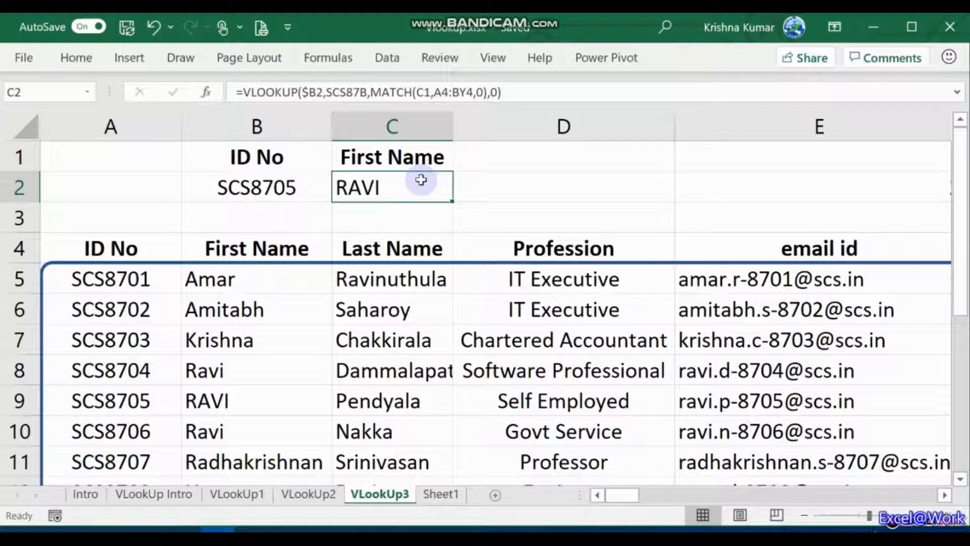
{"action": "left_click", "coordinate": [401, 153]}
{"action": "left_click", "coordinate": [116, 262]}
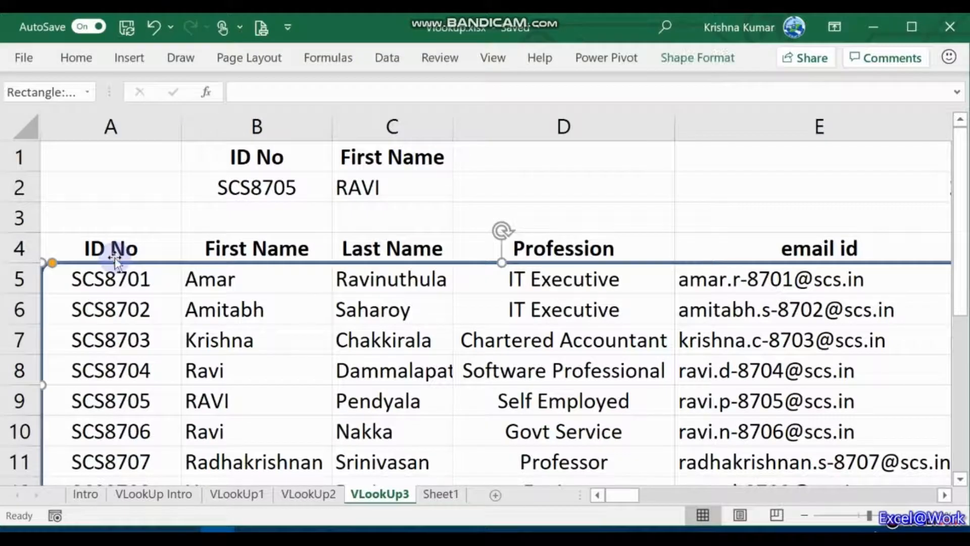
{"action": "left_click", "coordinate": [130, 247]}
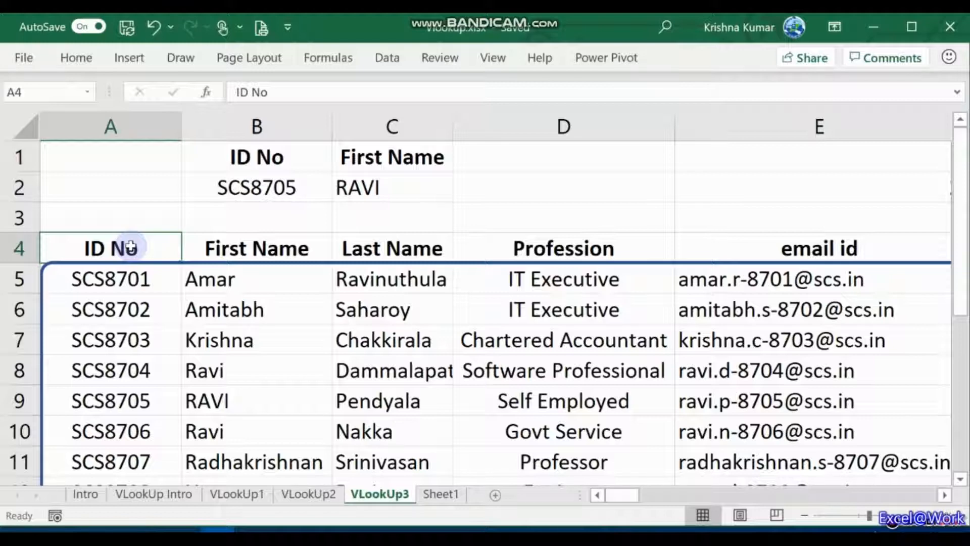
Step: Change the lookup header in C1 to profession
{"action": "key", "text": "Right"}
{"action": "key", "text": "Right"}
{"action": "key", "text": "Up"}
{"action": "key", "text": "Up"}
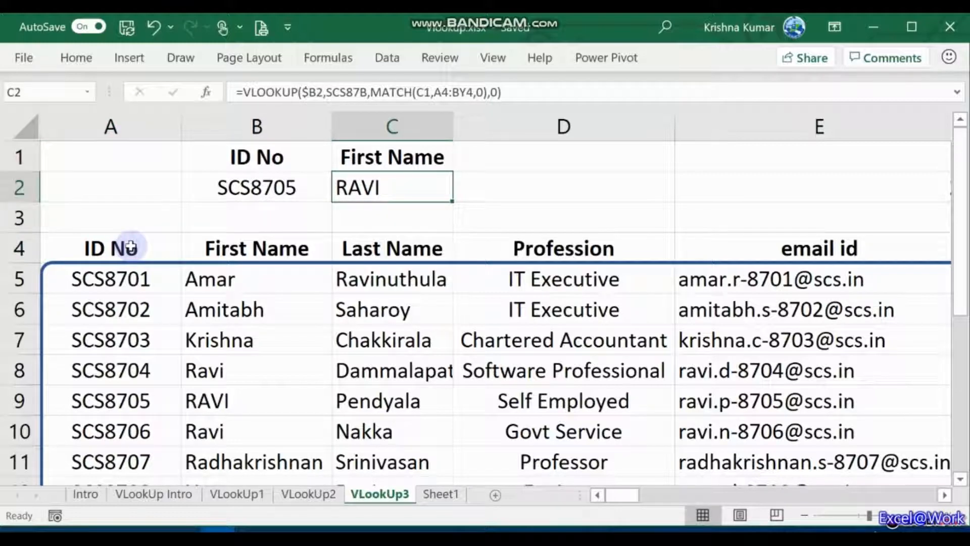
{"action": "key", "text": "Up"}
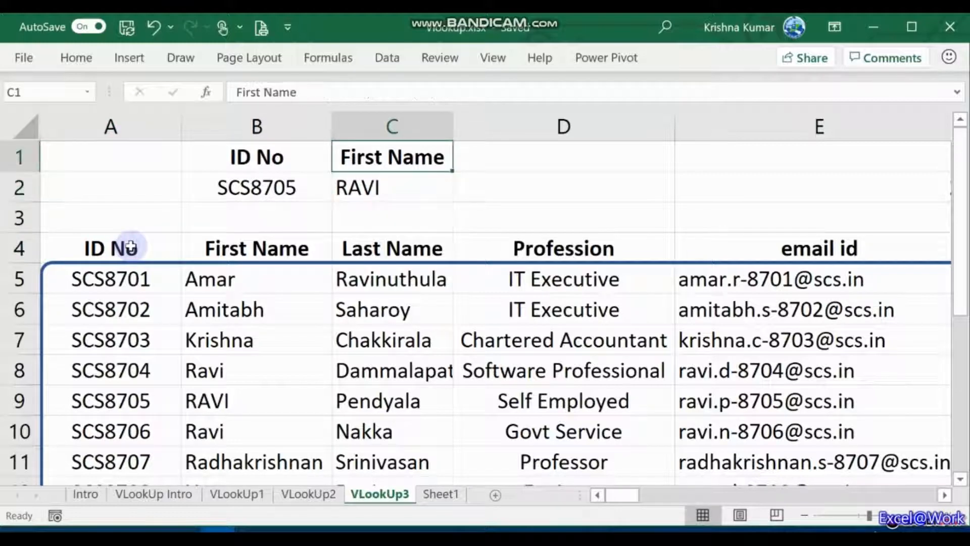
{"action": "type", "text": "profe"}
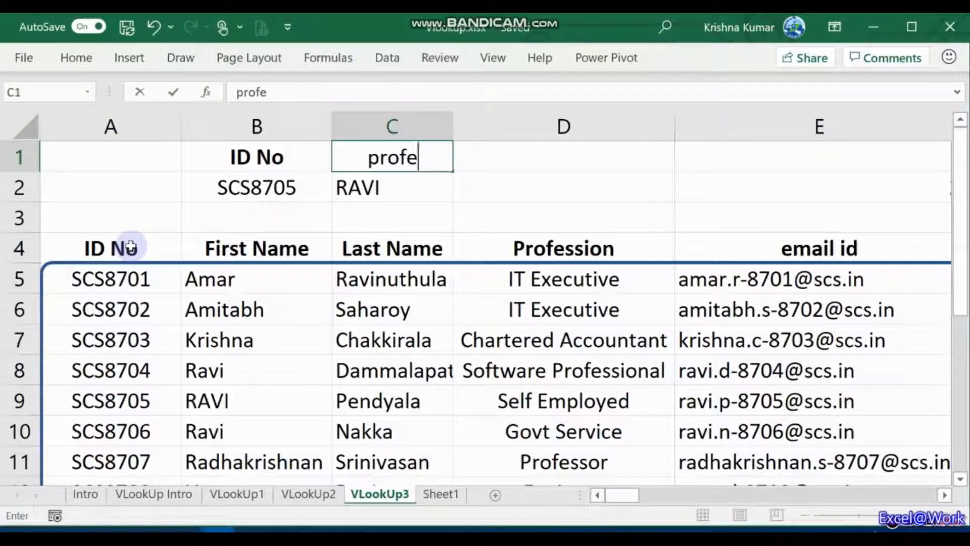
{"action": "type", "text": "ssion"}
{"action": "key", "text": "Return"}
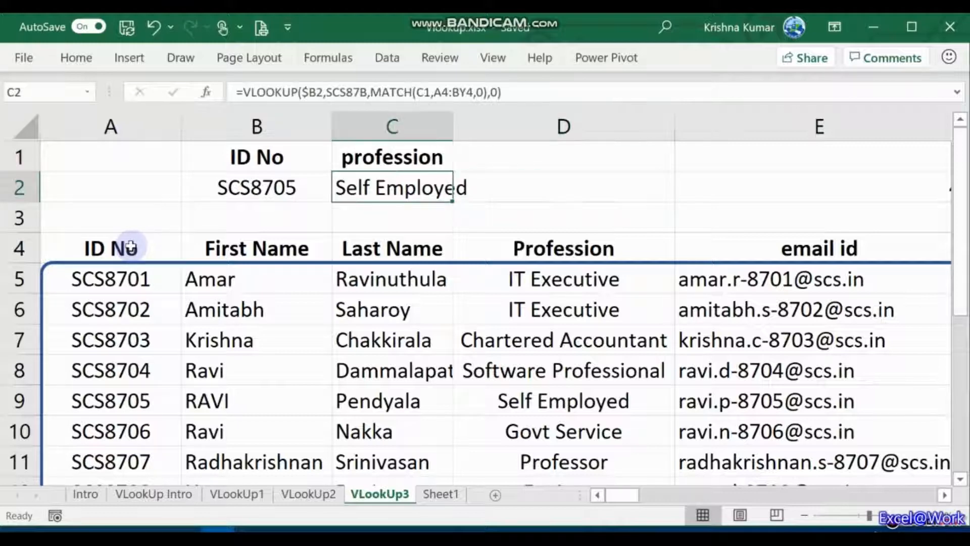
Step: Check the C2 formula without changing it and enter the expression MATCH(C1,A4:BY4,0) in D2
{"action": "key", "text": "F2"}
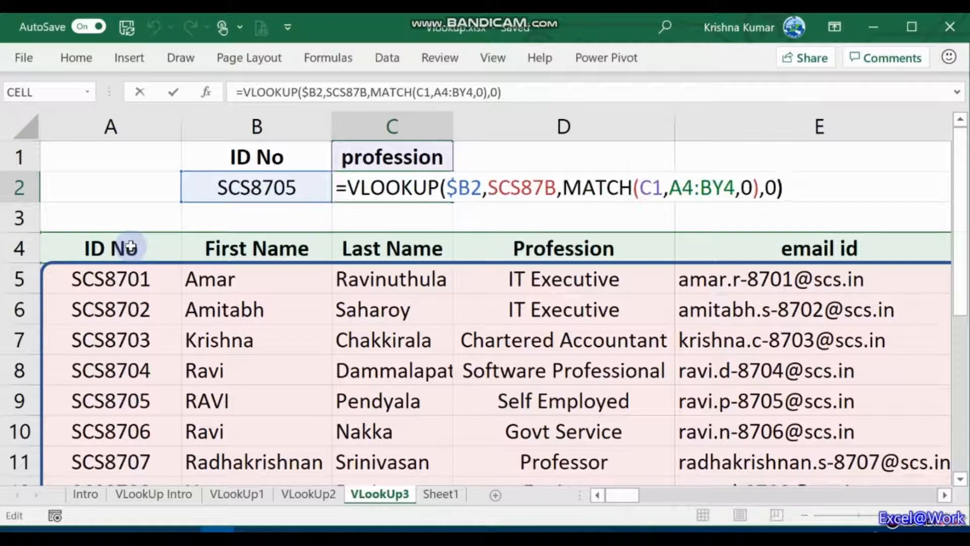
{"action": "key", "text": "Escape"}
{"action": "key", "text": "Right"}
{"action": "key", "text": "F2"}
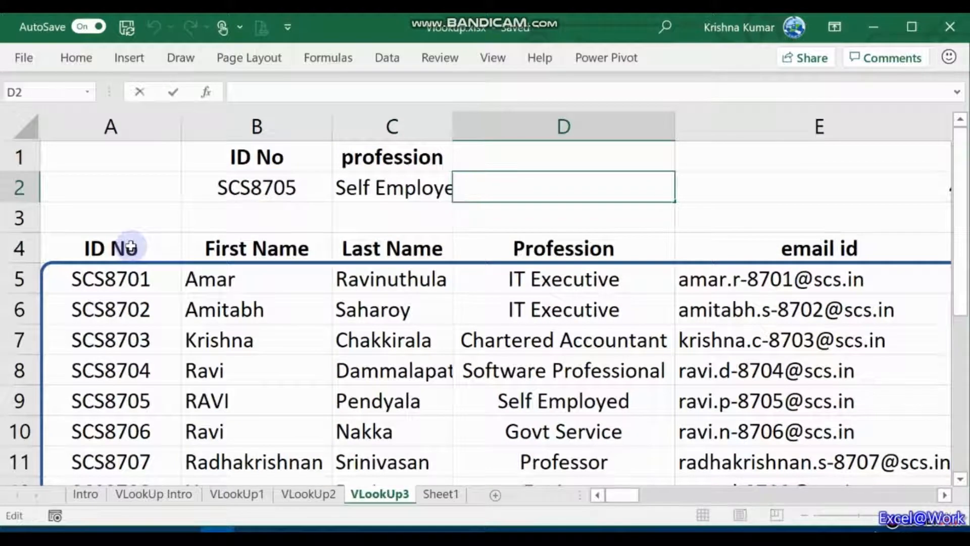
{"action": "type", "text": "MATCH(C1,A4:BY4,0)"}
{"action": "key", "text": "Return"}
{"action": "key", "text": "Up"}
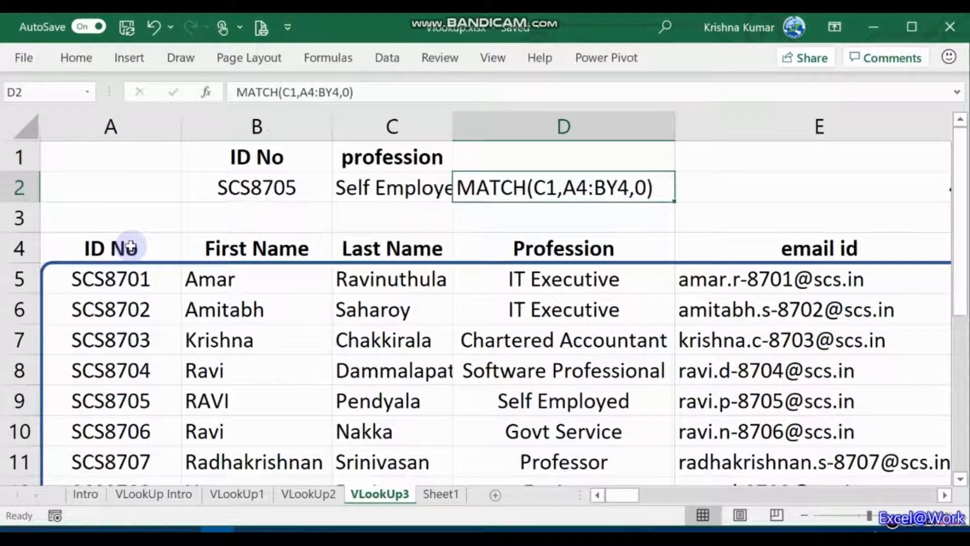
Step: Turn the D2 text into a working formula by adding an equals sign in front of MATCH
{"action": "key", "text": "F2"}
{"action": "key", "text": "Left"}
{"action": "key", "text": "ctrl+Left"}
{"action": "key", "text": "ctrl+Left"}
{"action": "key", "text": "ctrl+Left"}
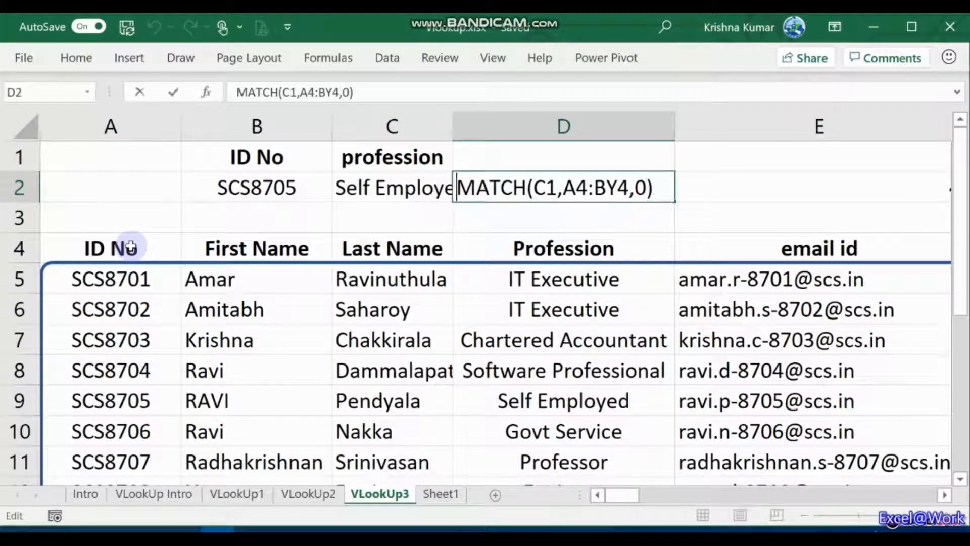
{"action": "type", "text": "="}
{"action": "key", "text": "Return"}
{"action": "key", "text": "Up"}
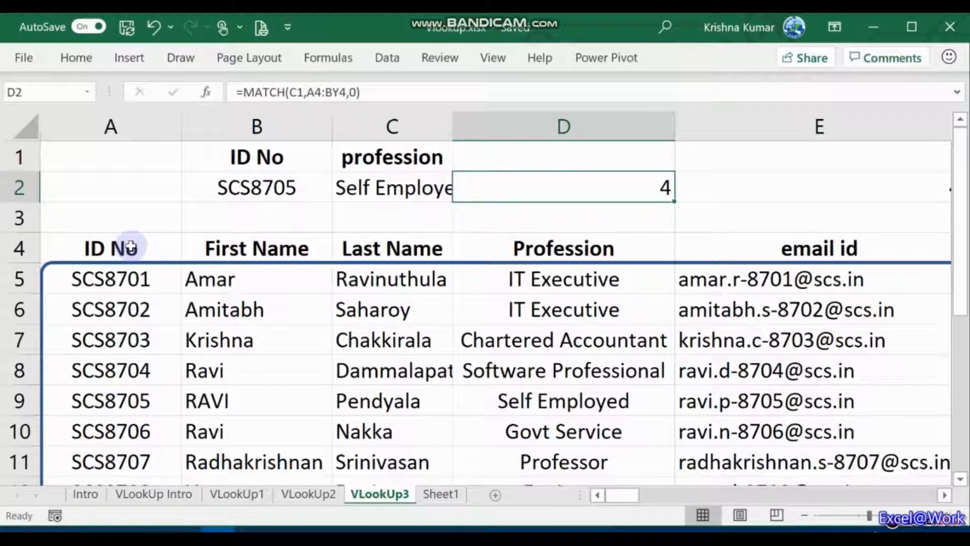
Step: Compare the MATCH results in D2 and E2 with the VLOOKUP in C2 and the ID in B2
{"action": "key", "text": "Right"}
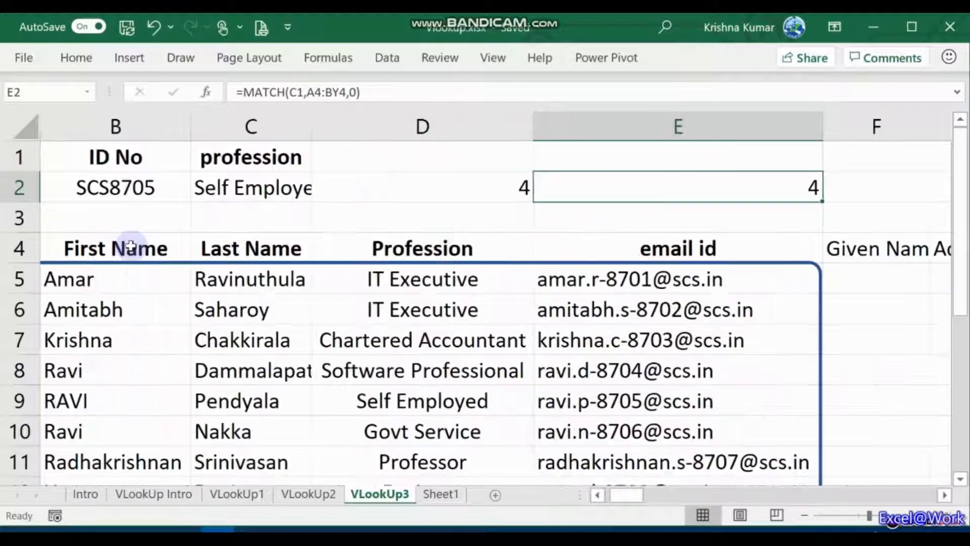
{"action": "key", "text": "Left"}
{"action": "key", "text": "Left"}
{"action": "key", "text": "Right"}
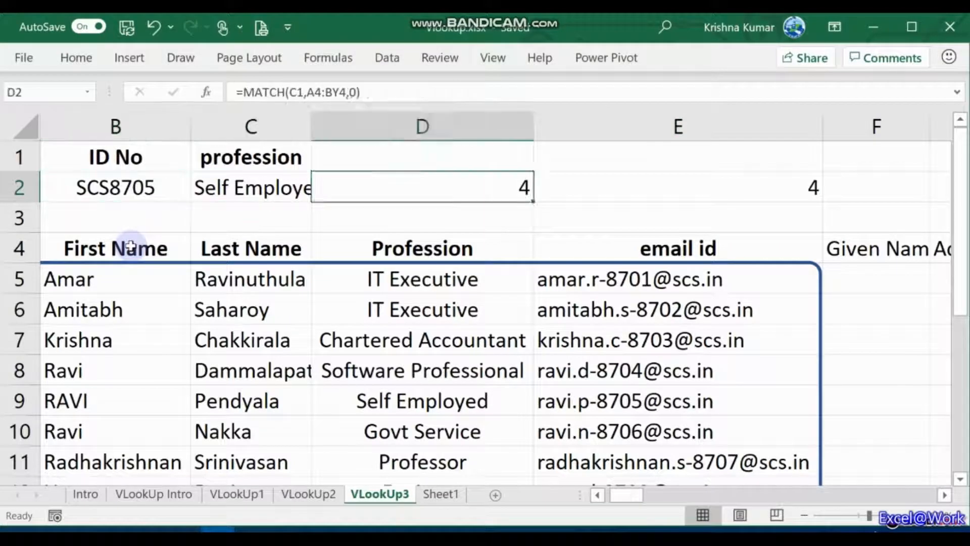
{"action": "key", "text": "Right"}
{"action": "key", "text": "Left"}
{"action": "key", "text": "Left"}
{"action": "key", "text": "Left"}
{"action": "key", "text": "Left"}
{"action": "key", "text": "Right"}
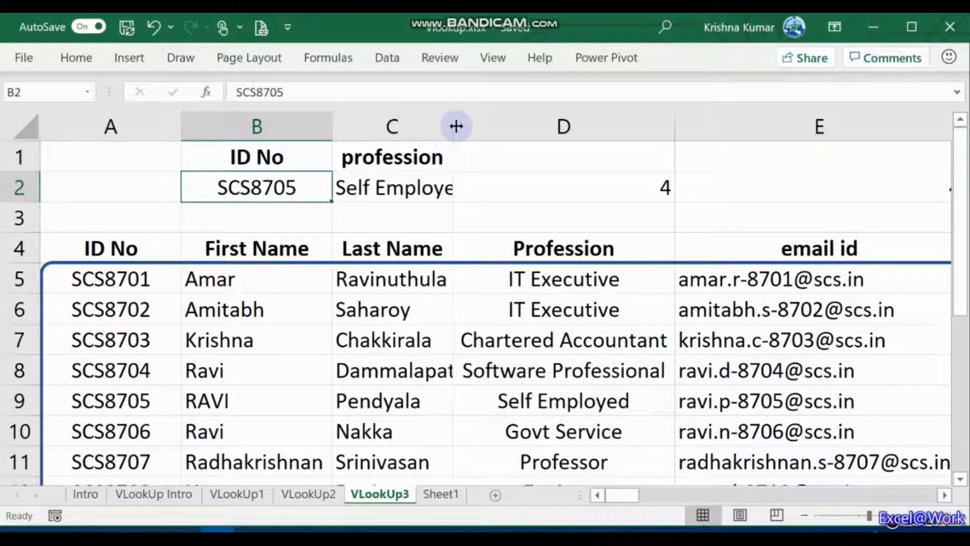
Step: Widen column C to fit the profession result and change the lookup header in C1 to email id
{"action": "left_click_drag", "start_coordinate": [455, 125], "coordinate": [506, 137]}
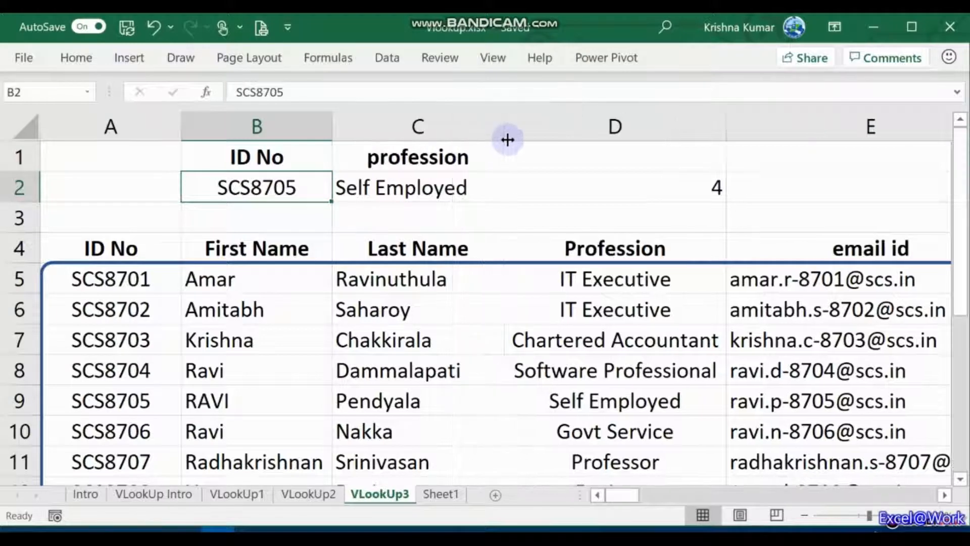
{"action": "left_click", "coordinate": [684, 184]}
{"action": "key", "text": "Left"}
{"action": "key", "text": "Up"}
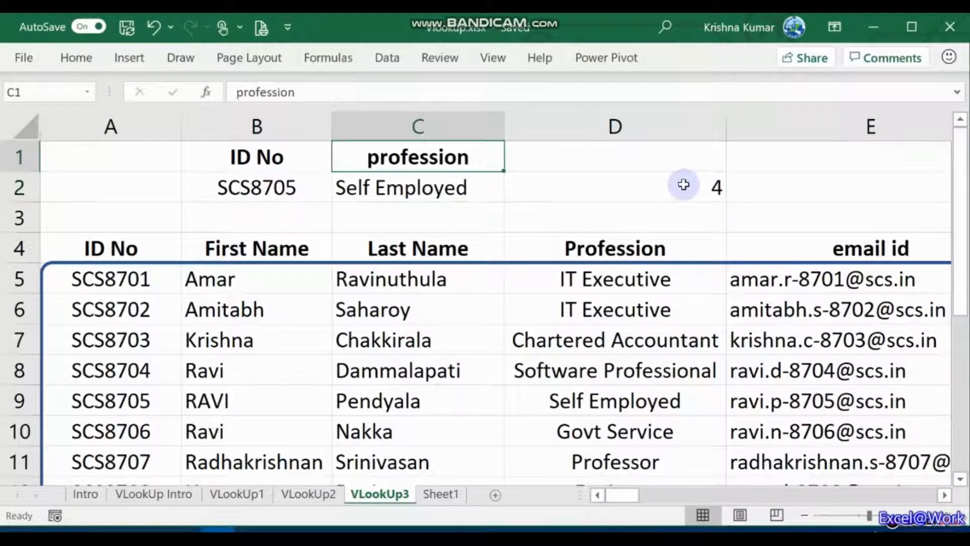
{"action": "type", "text": "email"}
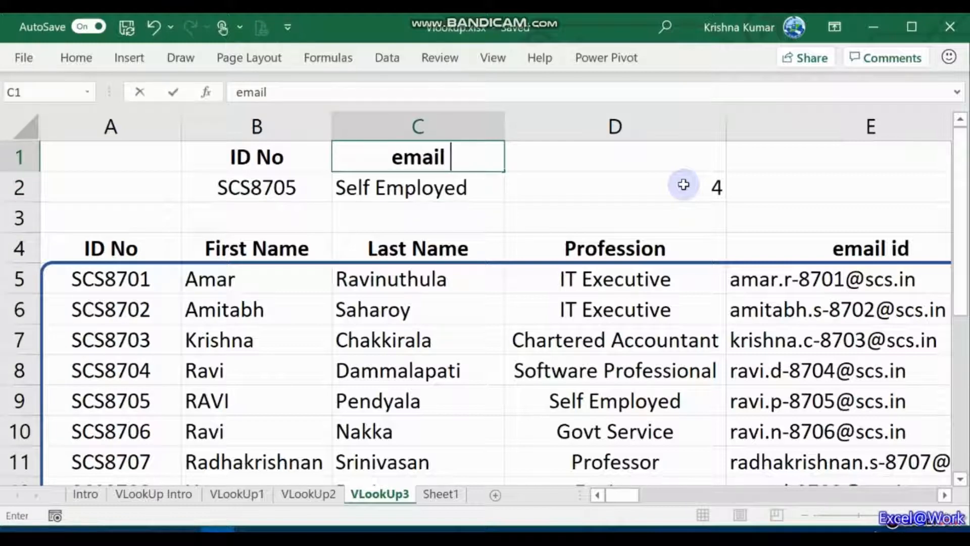
{"action": "type", "text": " id"}
{"action": "key", "text": "Return"}
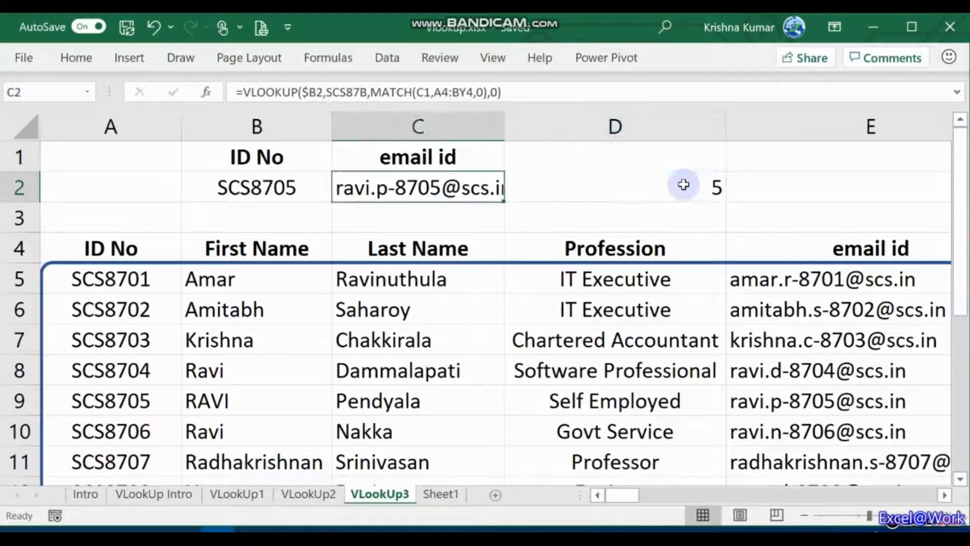
Step: Move the MATCH formula from D2 to E2, overwriting the formula there
{"action": "key", "text": "Right"}
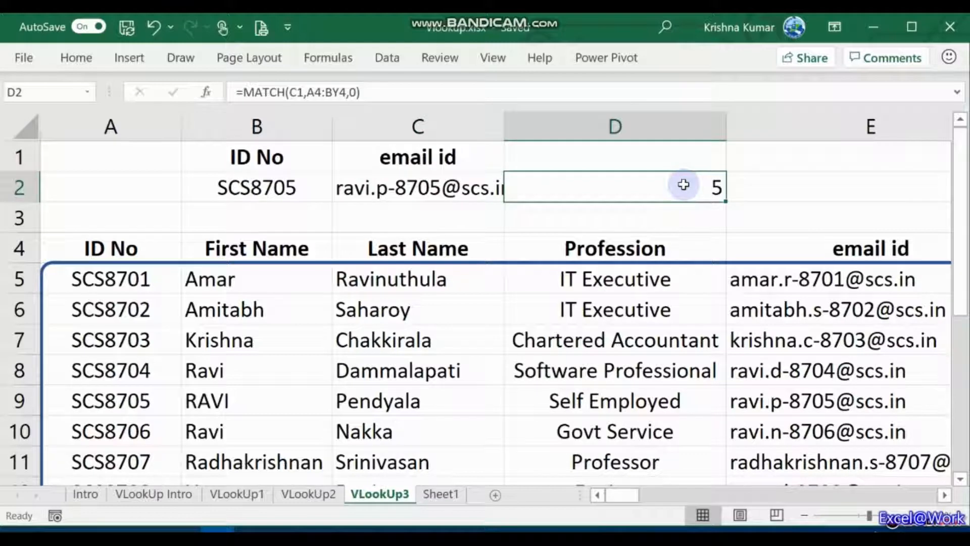
{"action": "key", "text": "ctrl+x"}
{"action": "key", "text": "Right"}
{"action": "key", "text": "ctrl+v"}
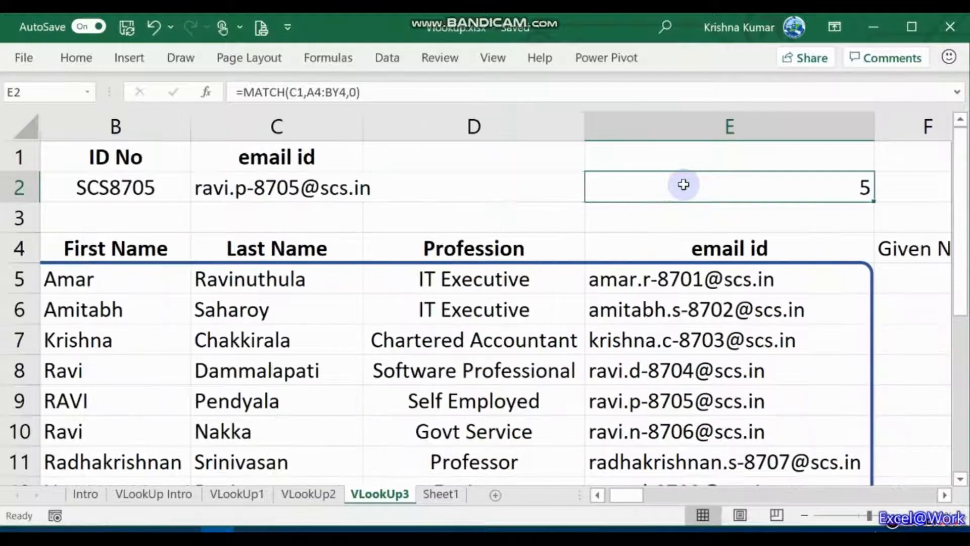
Step: Left-align the MATCH result in cell E2
{"action": "key", "text": "Left"}
{"action": "key", "text": "Left"}
{"action": "key", "text": "Right"}
{"action": "key", "text": "Right"}
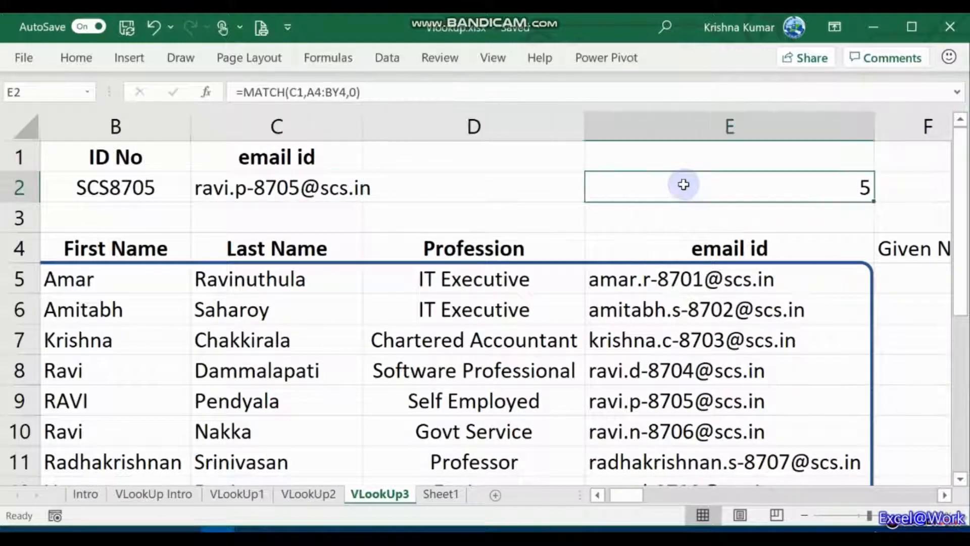
{"action": "left_click", "coordinate": [84, 59]}
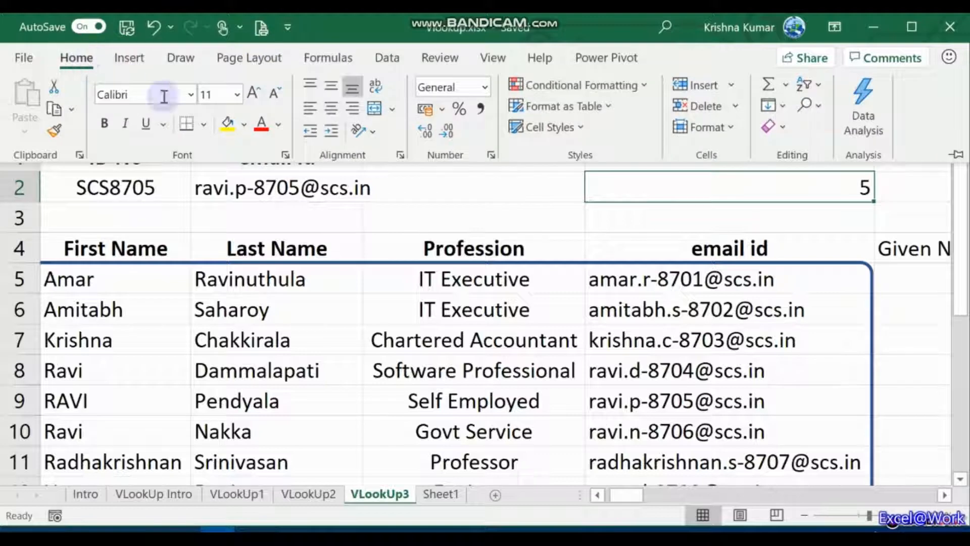
{"action": "left_click", "coordinate": [310, 109]}
{"action": "left_click", "coordinate": [449, 254]}
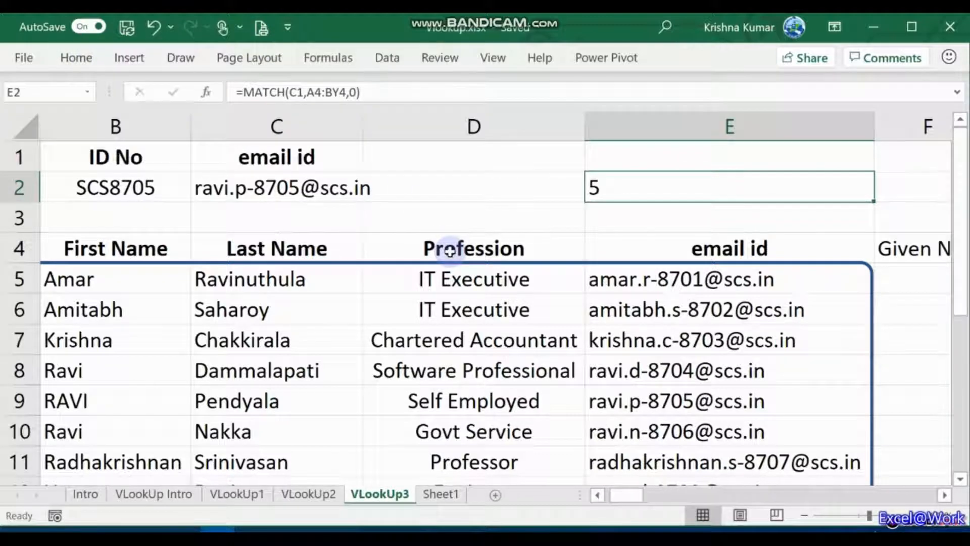
Step: Label the MATCH result by entering column number in cell E1 above it
{"action": "key", "text": "Left"}
{"action": "key", "text": "Left"}
{"action": "key", "text": "Left"}
{"action": "key", "text": "Left"}
{"action": "key", "text": "Right"}
{"action": "key", "text": "Right"}
{"action": "key", "text": "Right"}
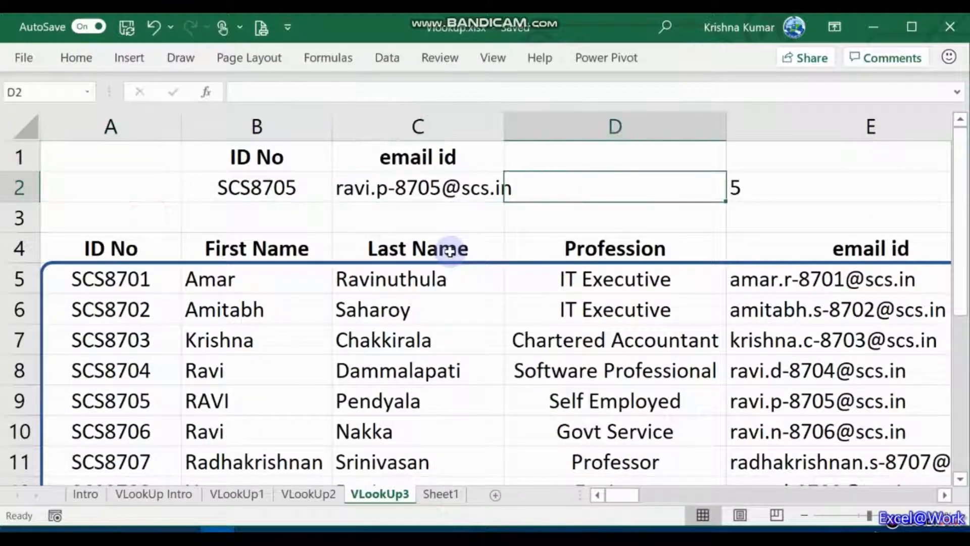
{"action": "key", "text": "Left"}
{"action": "key", "text": "Right"}
{"action": "key", "text": "Right"}
{"action": "key", "text": "Up"}
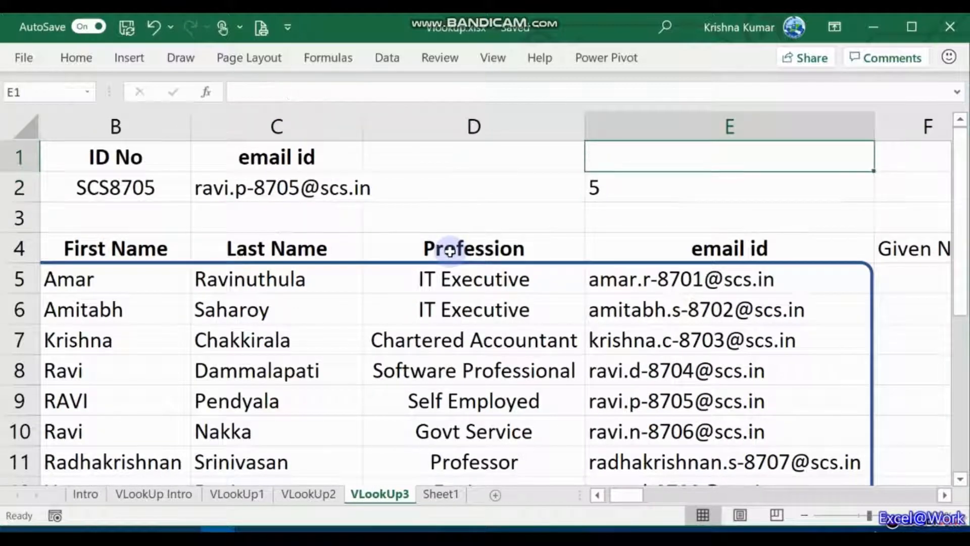
{"action": "type", "text": "colu"}
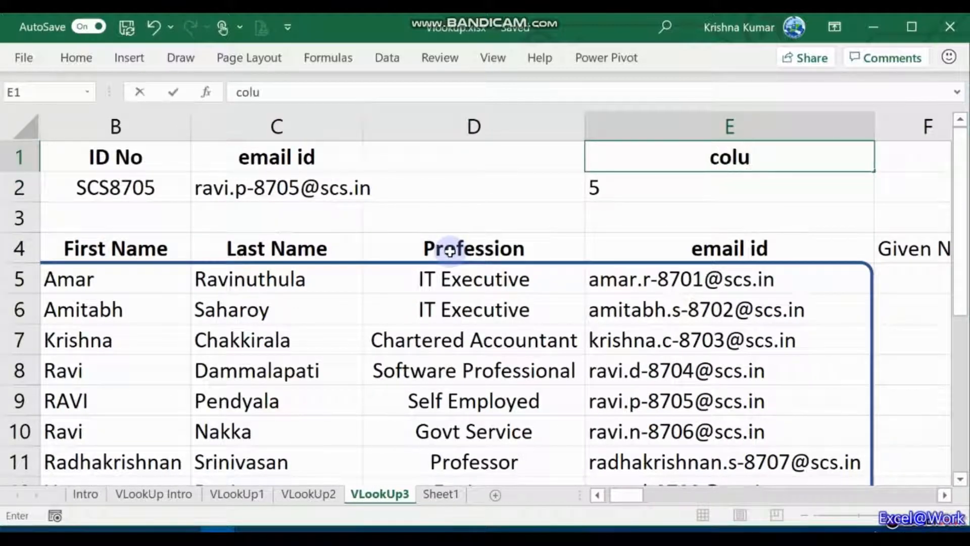
{"action": "type", "text": "mn number"}
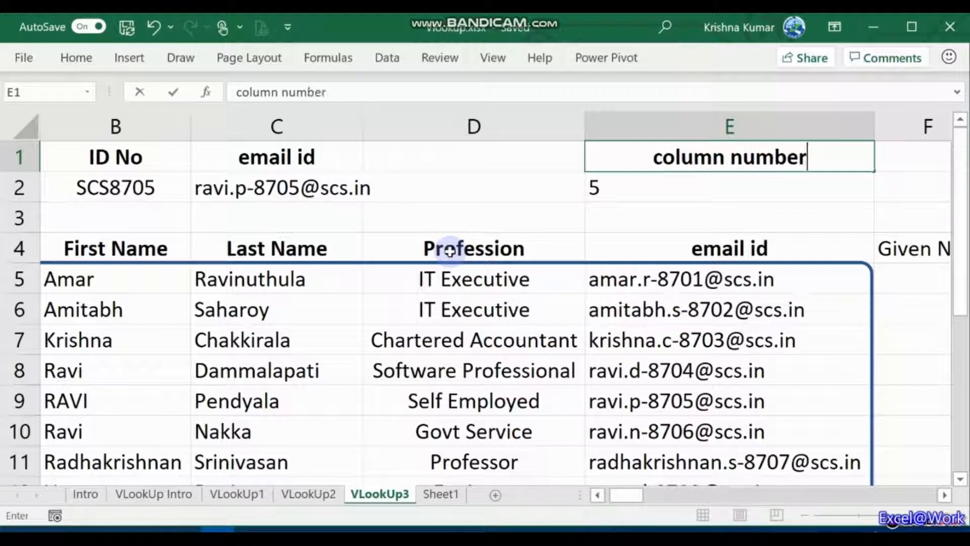
{"action": "key", "text": "Return"}
{"action": "key", "text": "Left"}
{"action": "key", "text": "Left"}
{"action": "key", "text": "Left"}
{"action": "key", "text": "Left"}
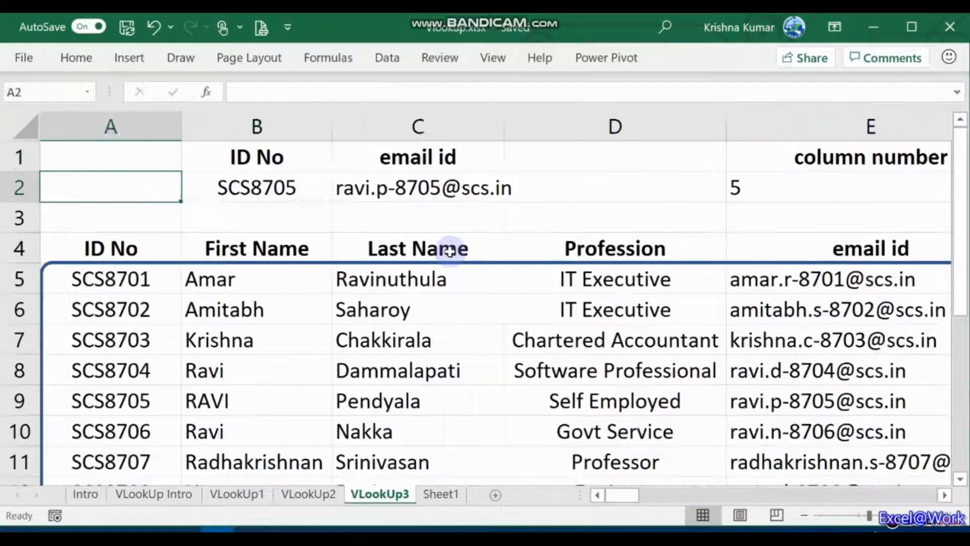
{"action": "key", "text": "Right"}
{"action": "key", "text": "Right"}
{"action": "type", "text": "nickname"}
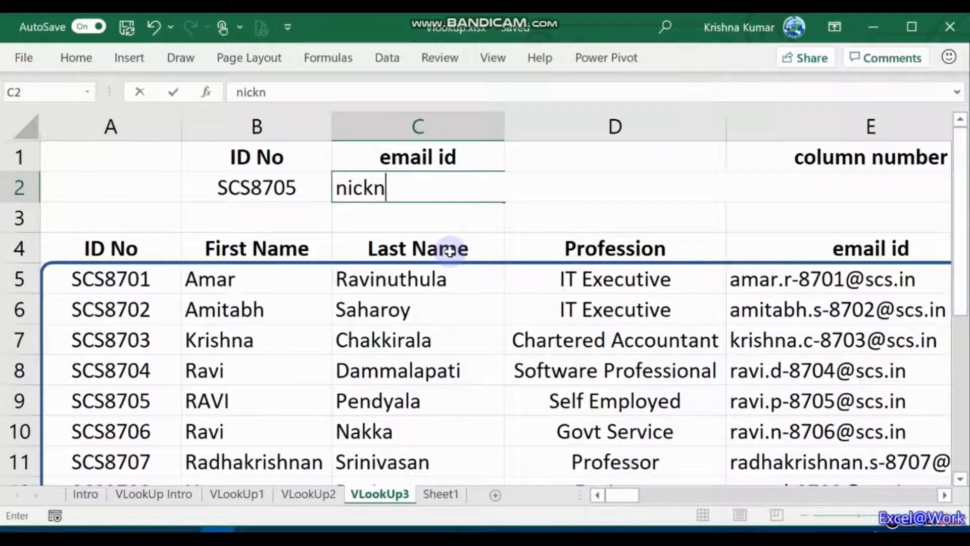
{"action": "key", "text": "Return"}
{"action": "key", "text": "Up"}
{"action": "key", "text": "Right"}
{"action": "key", "text": "Right"}
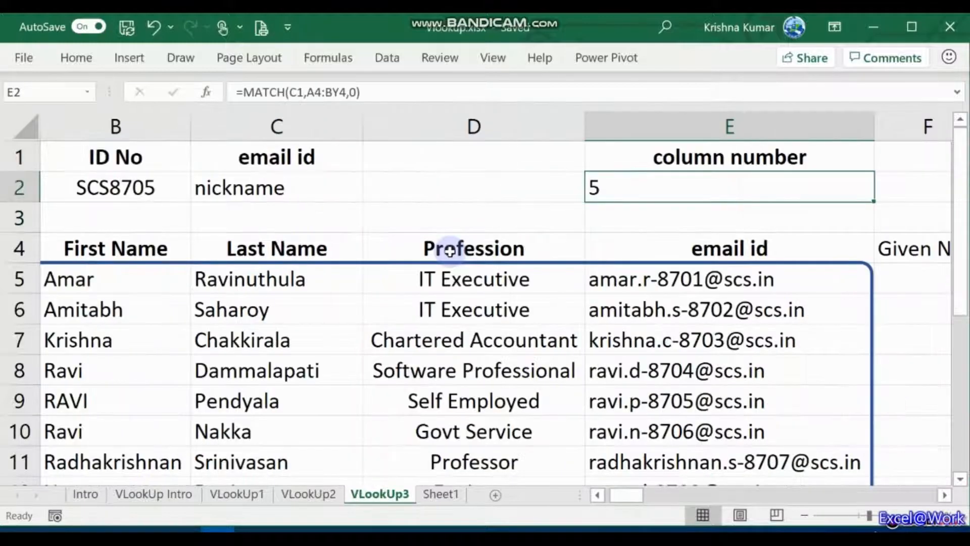
{"action": "key", "text": "Left"}
{"action": "key", "text": "Left"}
{"action": "key", "text": "ctrl+z"}
Step: Change the lookup header in C1 to nickname and check the results in C2 and E2
{"action": "key", "text": "Up"}
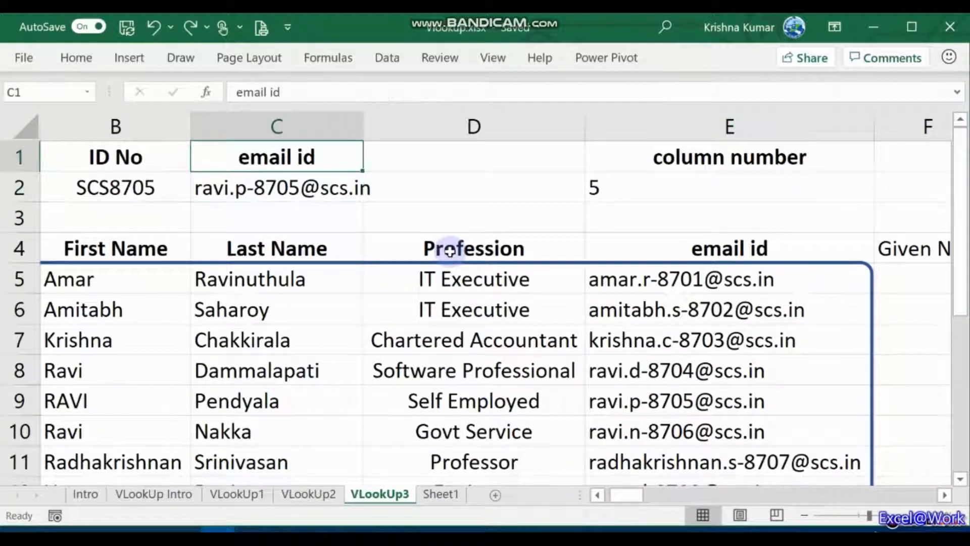
{"action": "type", "text": "nickname"}
{"action": "key", "text": "Return"}
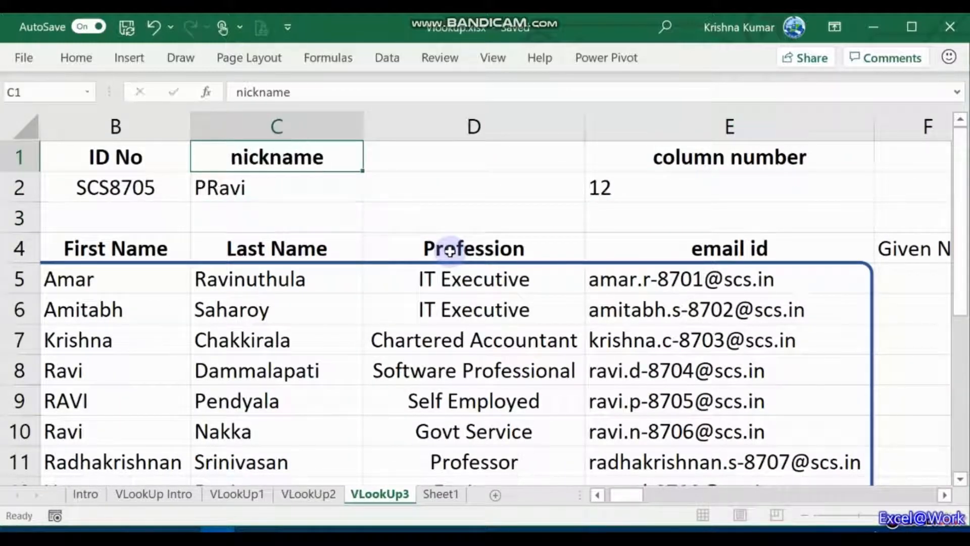
{"action": "key", "text": "Right"}
{"action": "key", "text": "Right"}
{"action": "key", "text": "Left"}
{"action": "key", "text": "Left"}
{"action": "key", "text": "Left"}
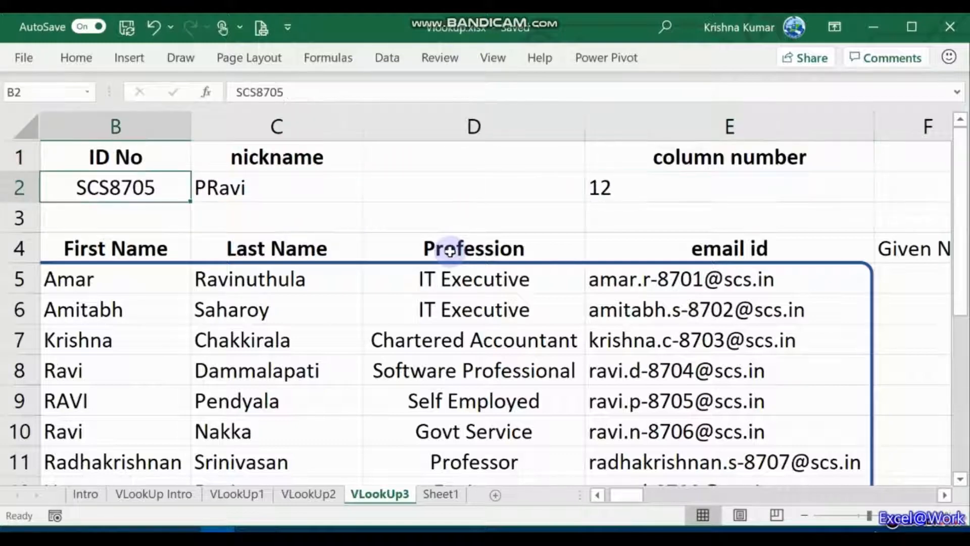
Step: Replace the lookup header in C1 with location and compare the VLOOKUP result with the column number
{"action": "key", "text": "Right"}
{"action": "key", "text": "Up"}
{"action": "type", "text": "locaiton"}
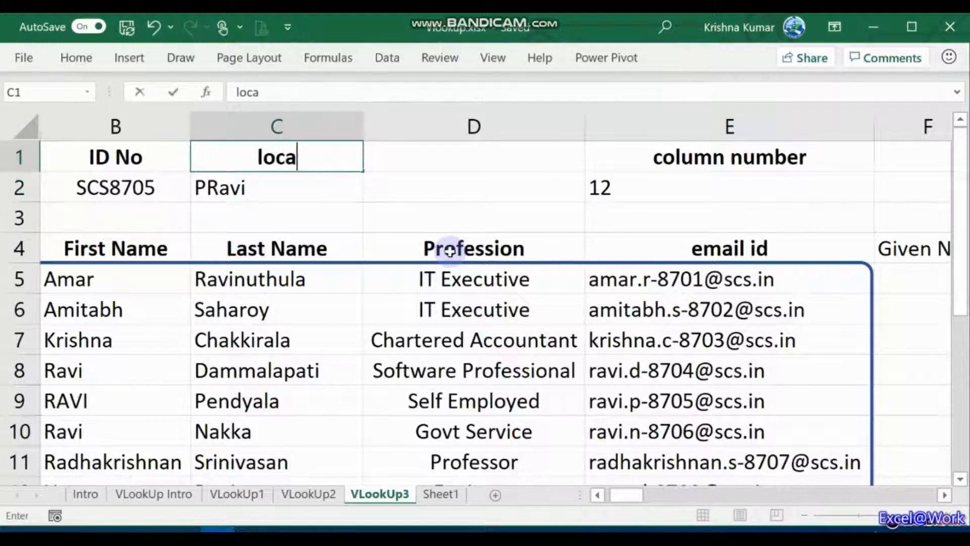
{"action": "key", "text": "BackSpace"}
{"action": "key", "text": "BackSpace"}
{"action": "key", "text": "BackSpace"}
{"action": "key", "text": "BackSpace"}
{"action": "type", "text": "tion"}
{"action": "key", "text": "Return"}
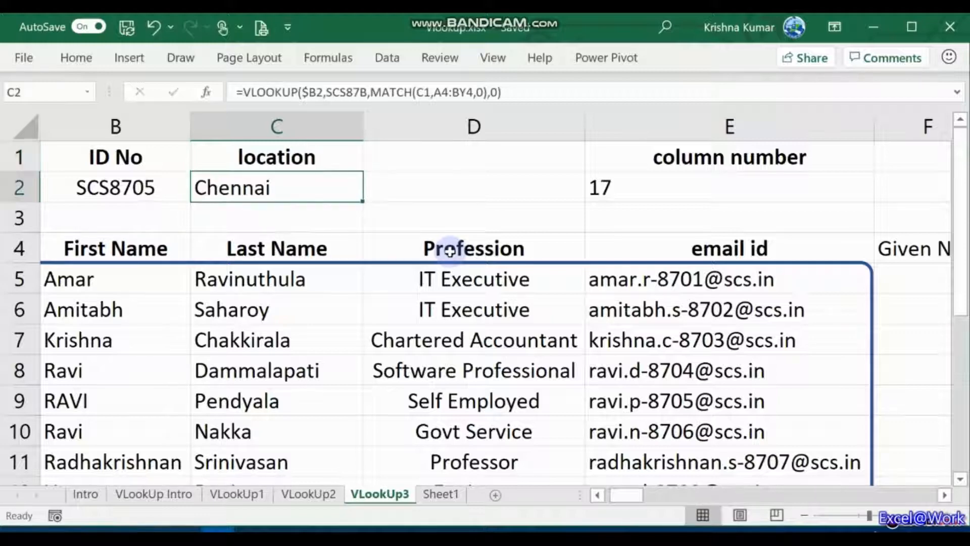
{"action": "key", "text": "Right"}
{"action": "key", "text": "Right"}
{"action": "key", "text": "Left"}
{"action": "key", "text": "Left"}
Step: Enter website as the lookup header in C1 and review the VLOOKUP result against the column number and ID
{"action": "key", "text": "Up"}
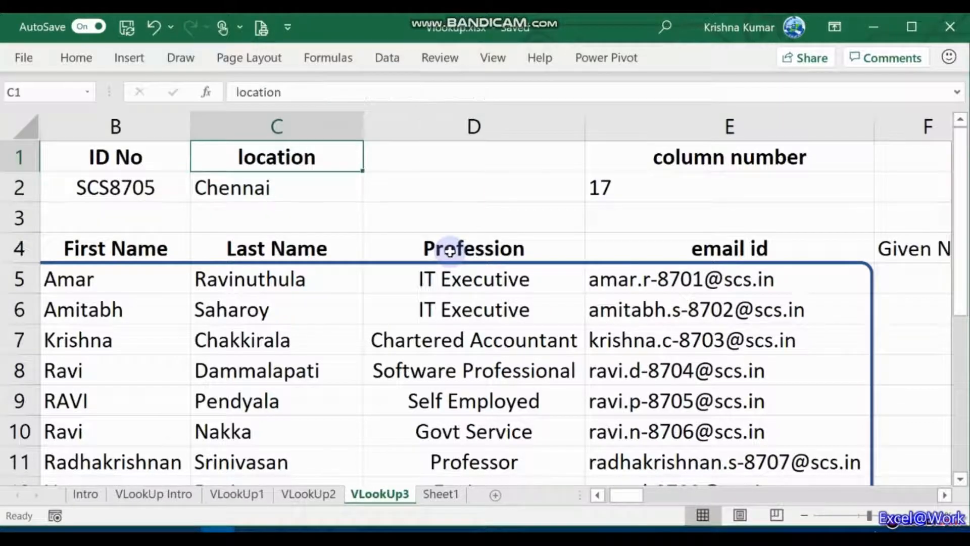
{"action": "type", "text": "website"}
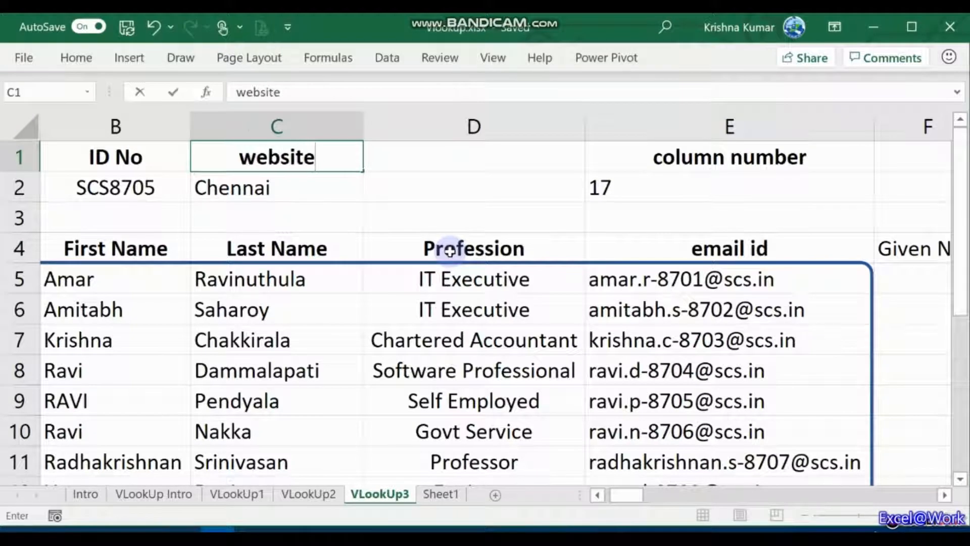
{"action": "key", "text": "Return"}
{"action": "key", "text": "Right"}
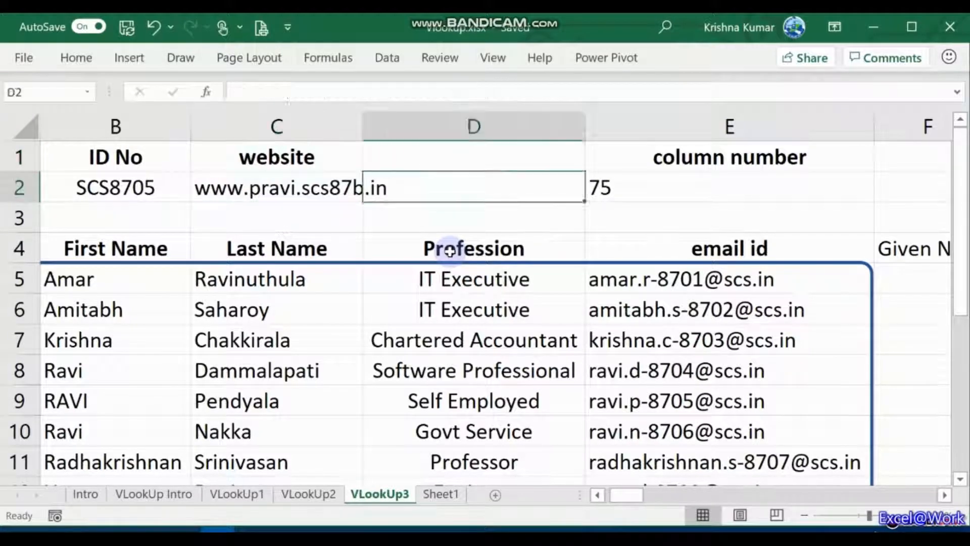
{"action": "key", "text": "Right"}
{"action": "key", "text": "Left"}
{"action": "key", "text": "Left"}
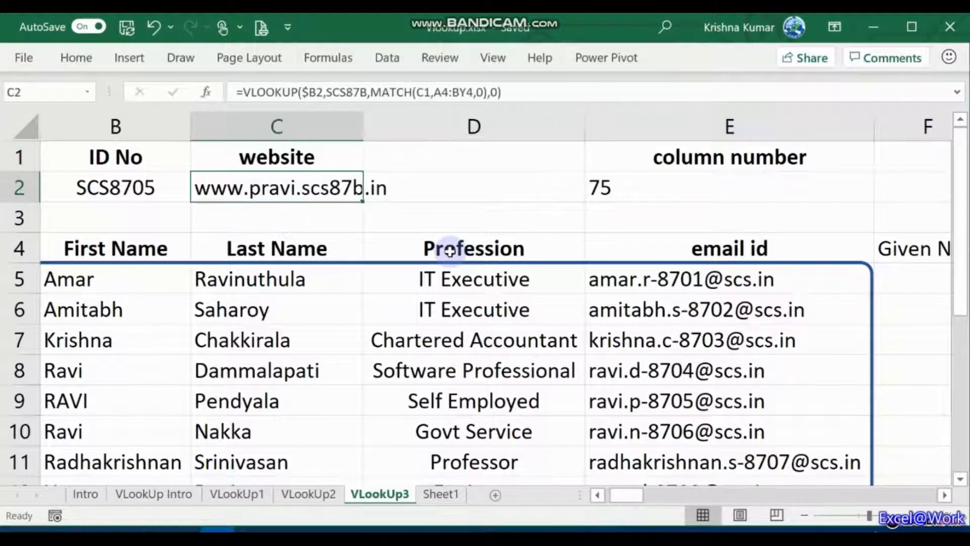
{"action": "key", "text": "Left"}
{"action": "key", "text": "Left"}
{"action": "key", "text": "Right"}
{"action": "key", "text": "Right"}
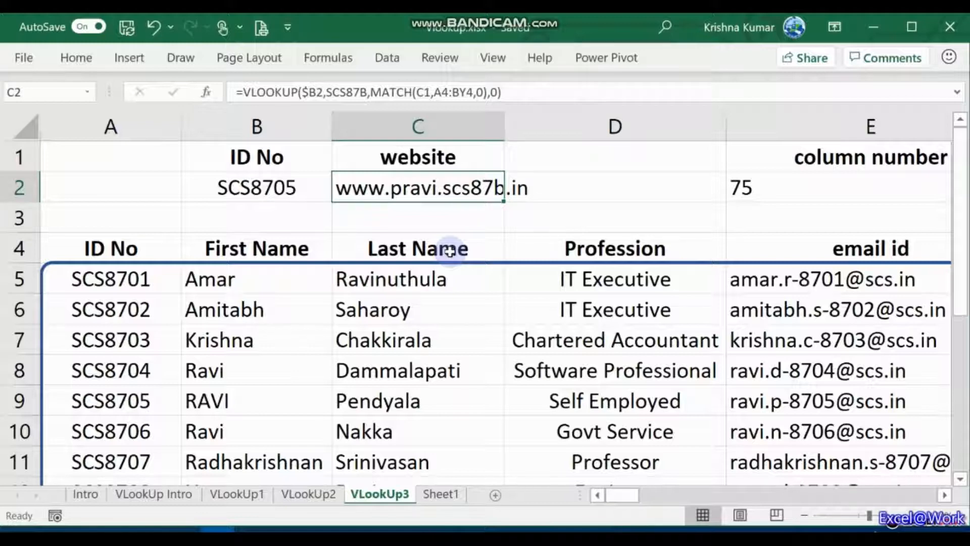
Step: Open Data Validation for the lookup header cell C1 and set the allowed entries to List
{"action": "left_click", "coordinate": [455, 157]}
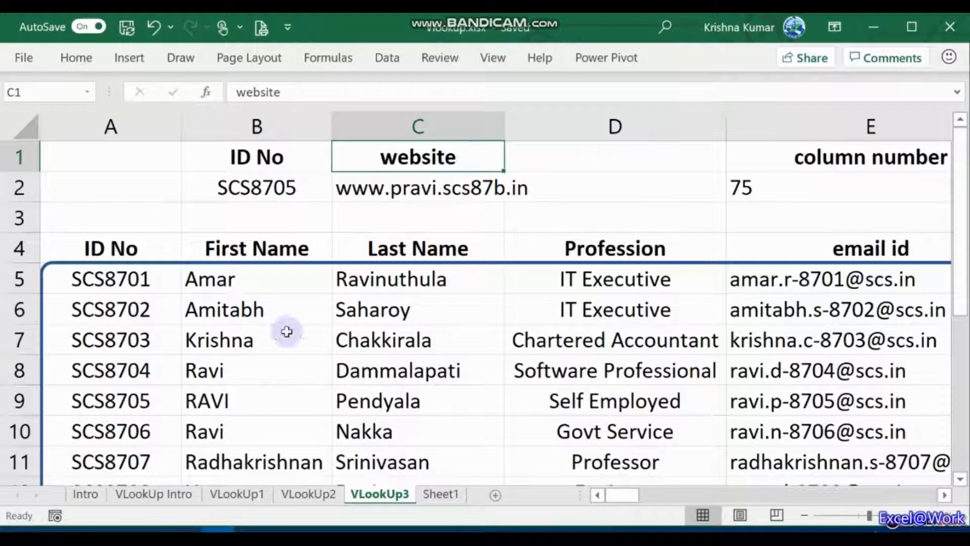
{"action": "left_click", "coordinate": [552, 290]}
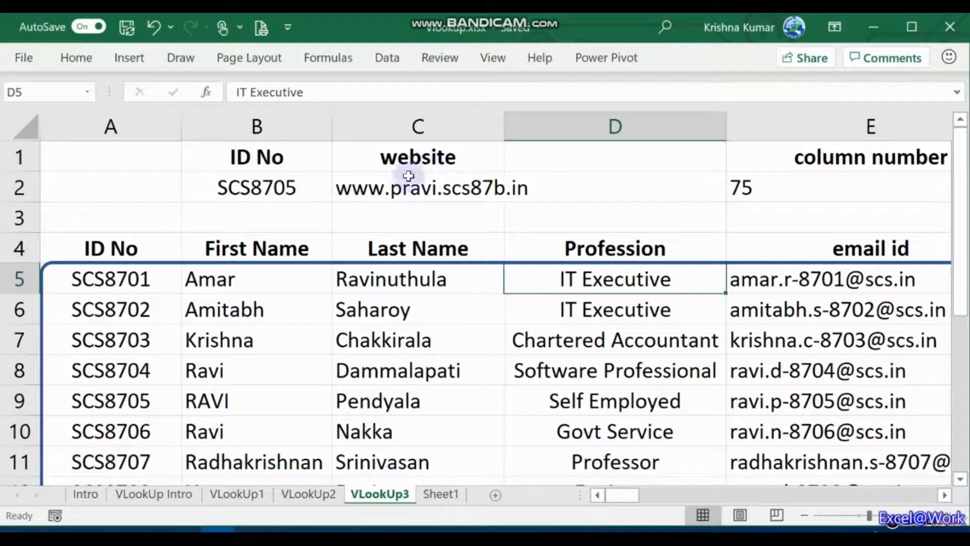
{"action": "left_click", "coordinate": [345, 186]}
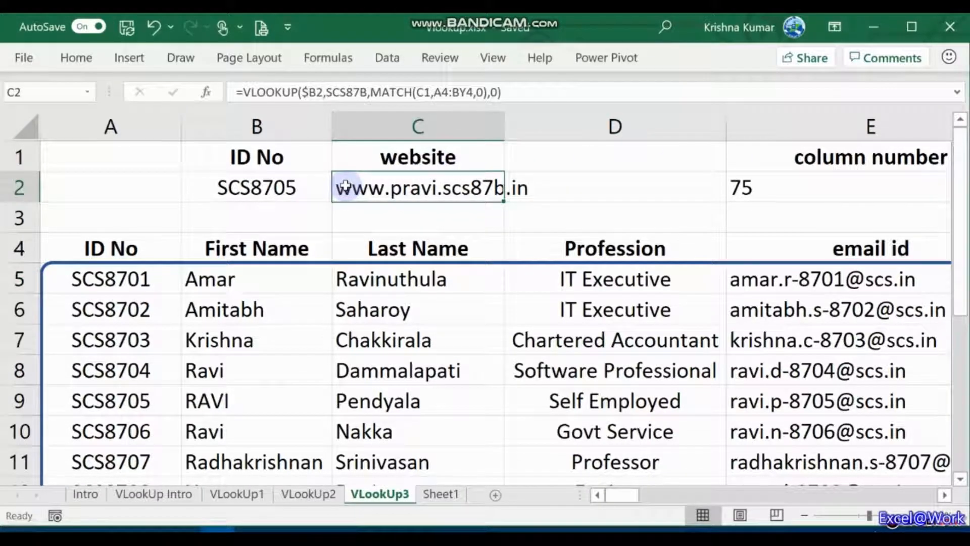
{"action": "left_click", "coordinate": [386, 157]}
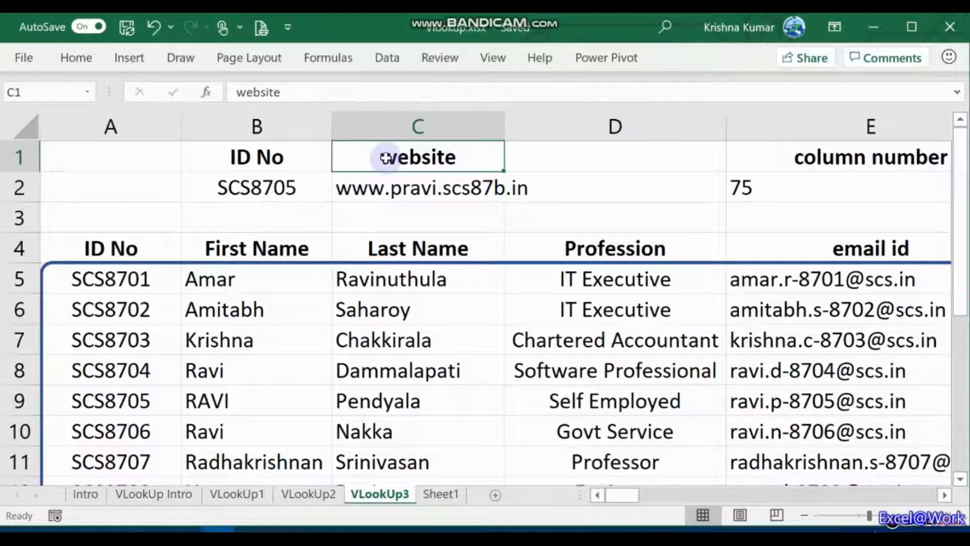
{"action": "left_click", "coordinate": [389, 59]}
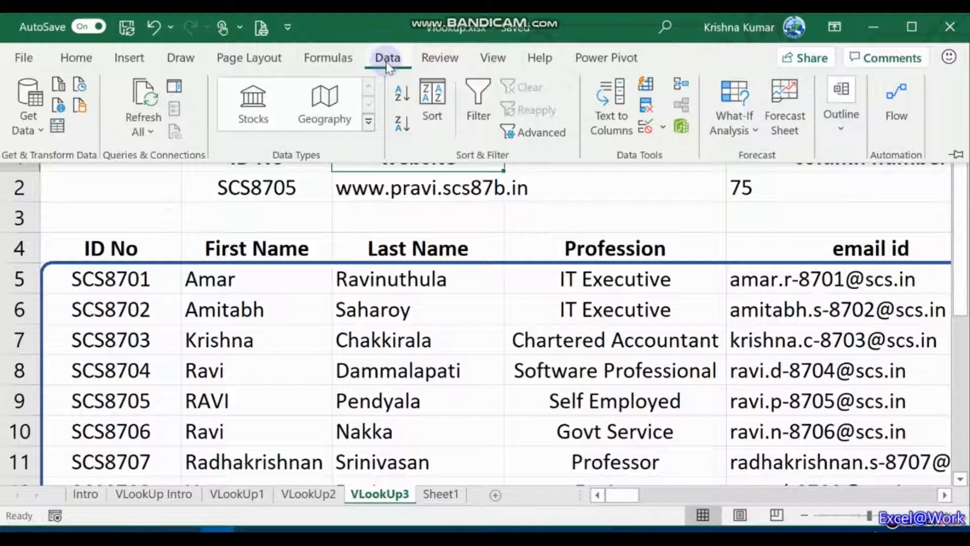
{"action": "left_click", "coordinate": [664, 128]}
{"action": "left_click", "coordinate": [669, 158]}
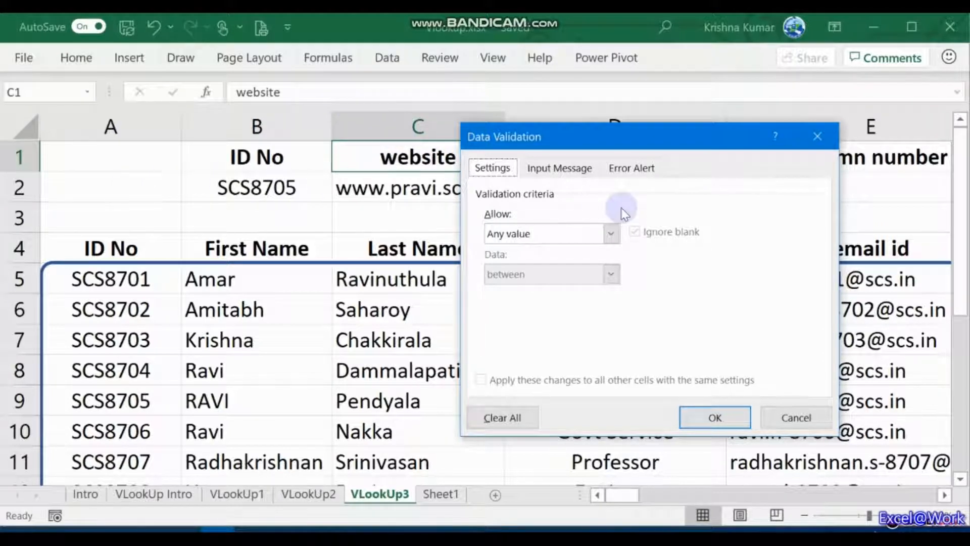
{"action": "left_click", "coordinate": [611, 234]}
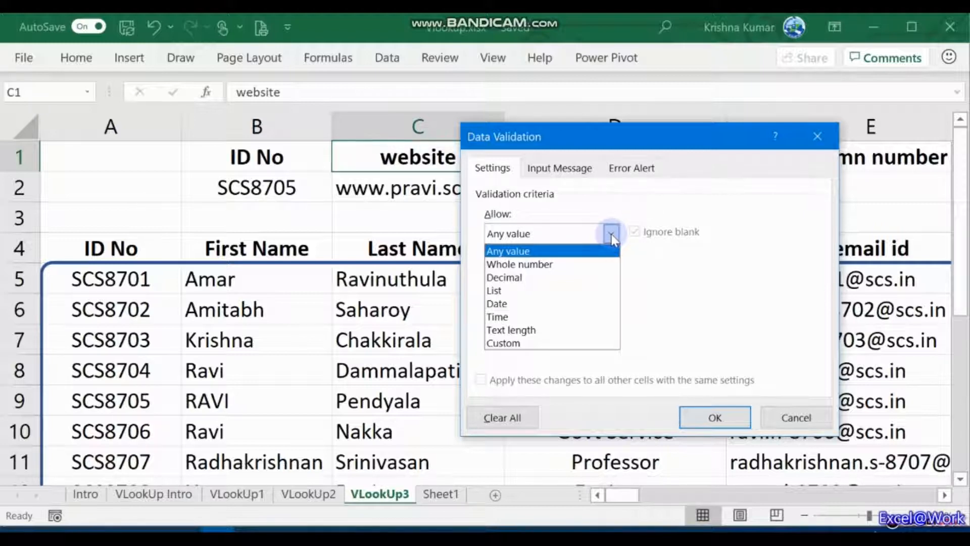
{"action": "left_click", "coordinate": [514, 296]}
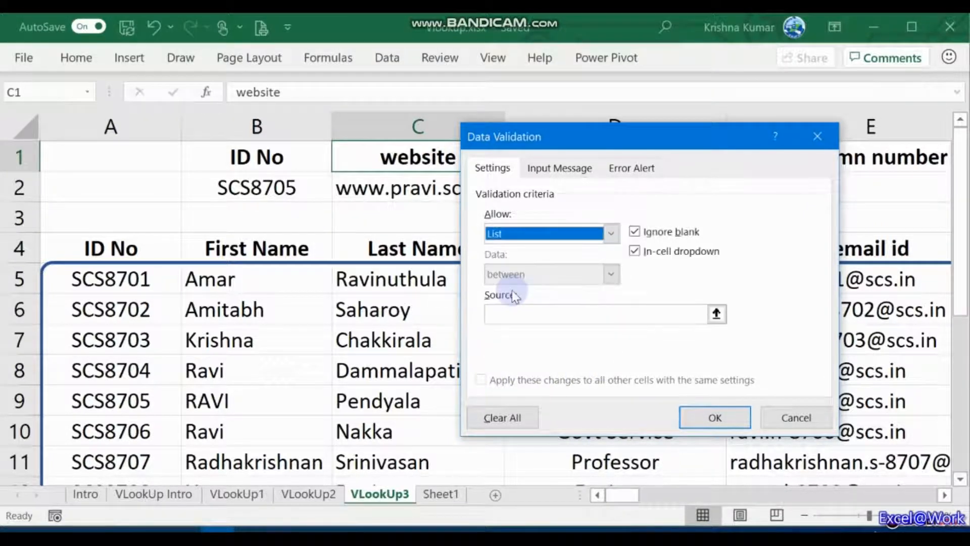
Step: Use the header row $A$4:$BY$4 as the list source and apply the validation with in-cell dropdown enabled
{"action": "left_click", "coordinate": [717, 314]}
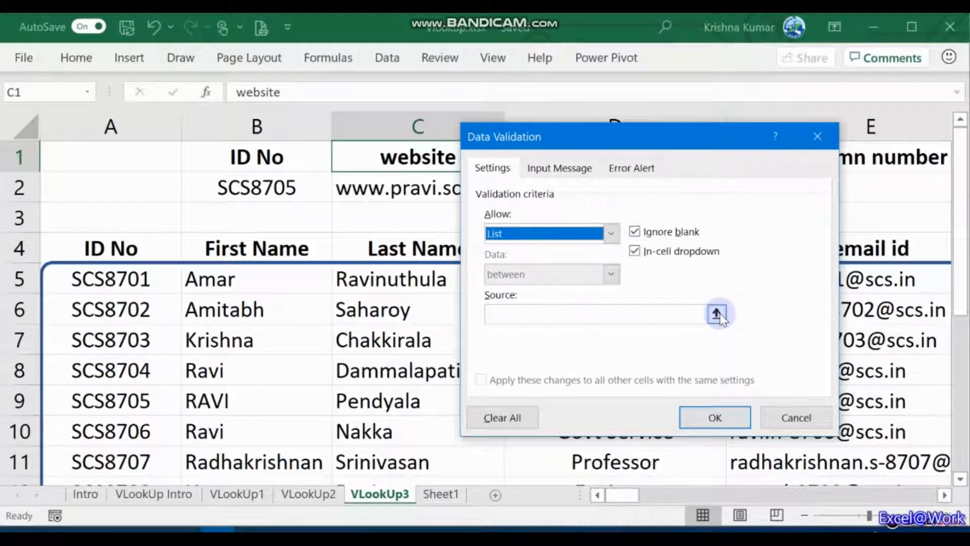
{"action": "left_click", "coordinate": [121, 248]}
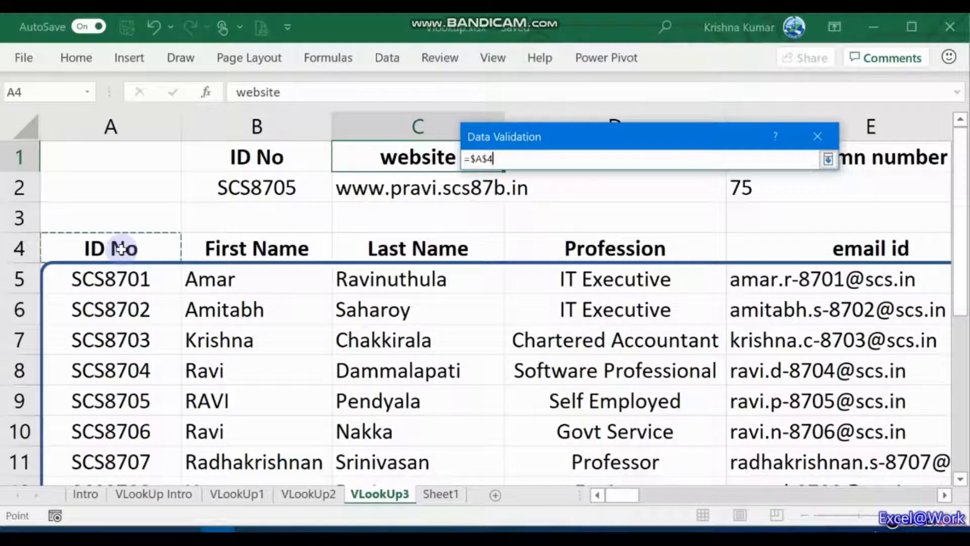
{"action": "key", "text": "ctrl+shift+Right"}
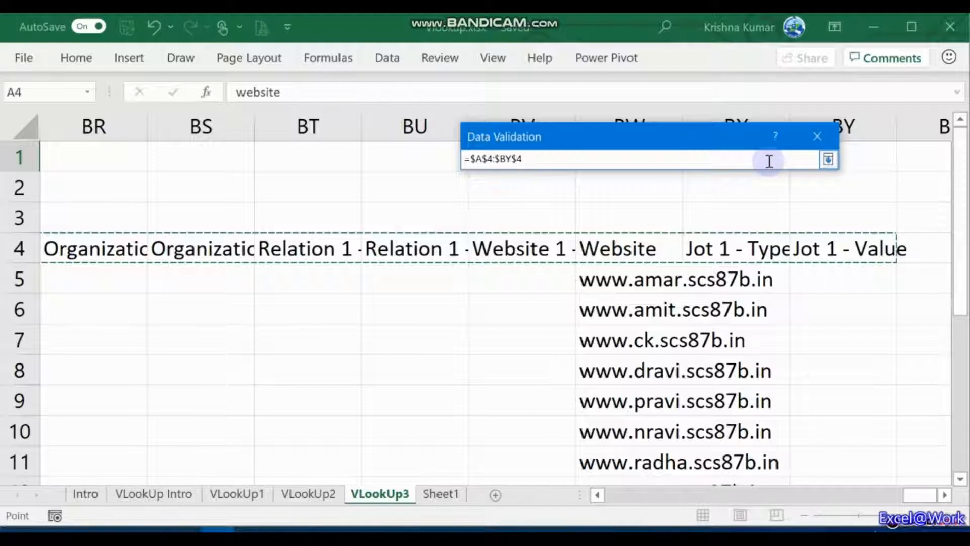
{"action": "left_click", "coordinate": [829, 160]}
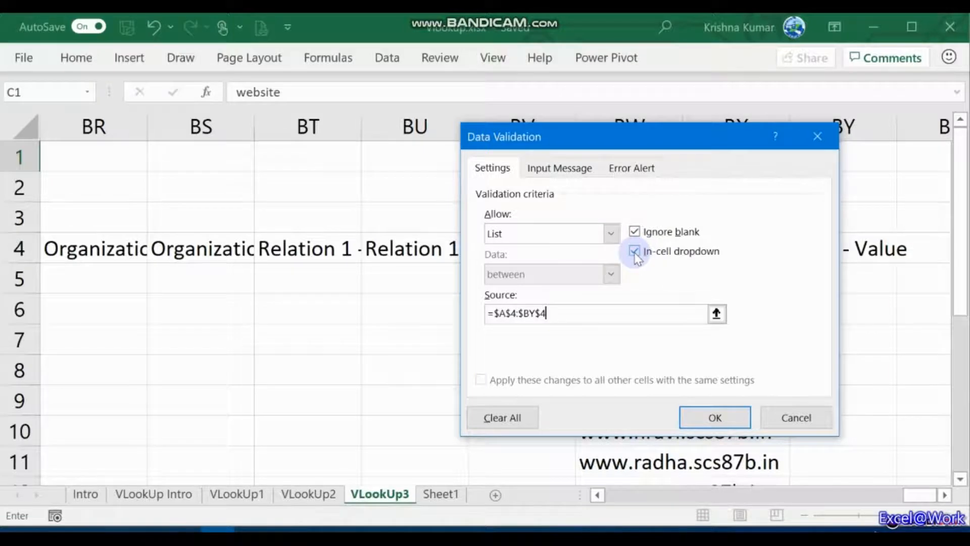
{"action": "left_click", "coordinate": [699, 417]}
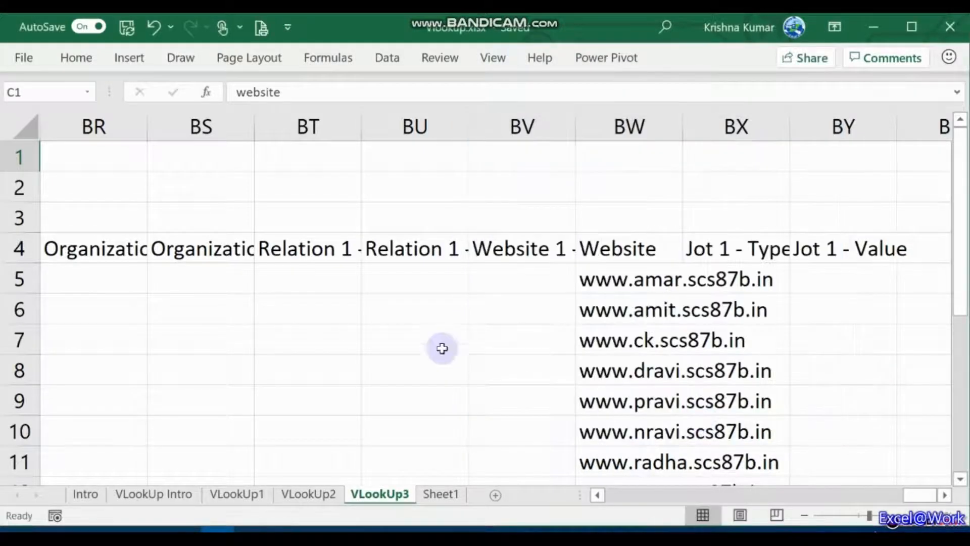
Step: Return from the far columns to cell A1 at the start of the sheet
{"action": "left_click", "coordinate": [404, 329]}
{"action": "key", "text": "Up"}
{"action": "key", "text": "Up"}
{"action": "key", "text": "Up"}
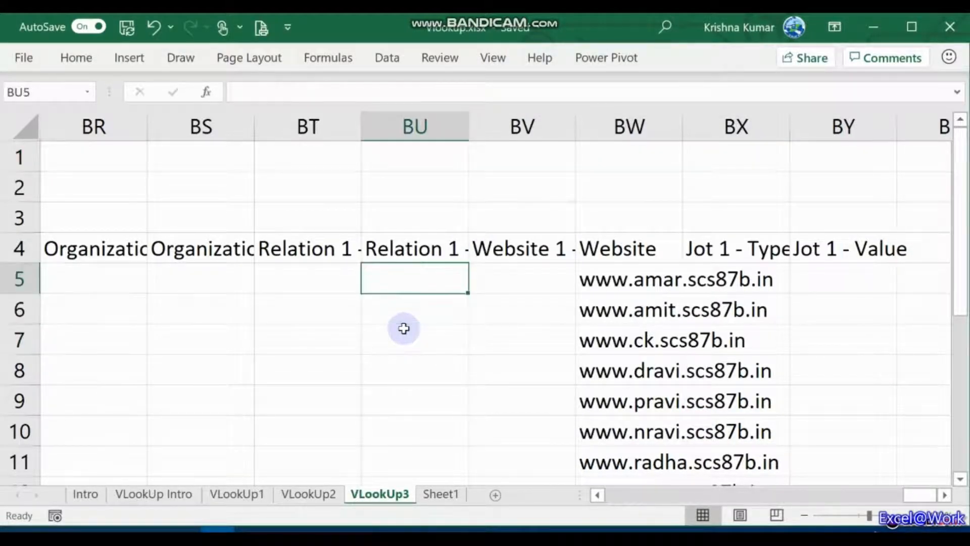
{"action": "key", "text": "Left"}
{"action": "key", "text": "ctrl+Home"}
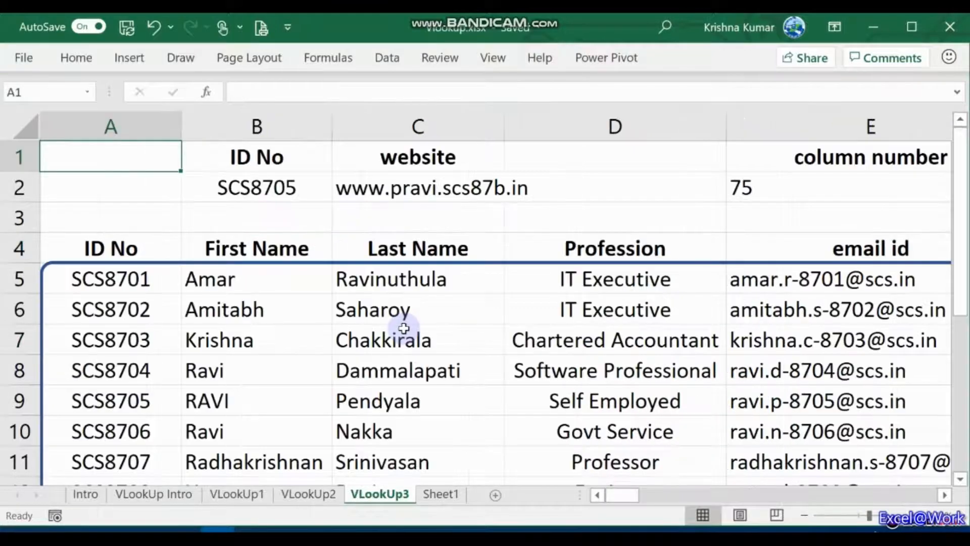
Step: Choose Nickname as the lookup header in C1 from its dropdown list
{"action": "key", "text": "Right"}
{"action": "key", "text": "Right"}
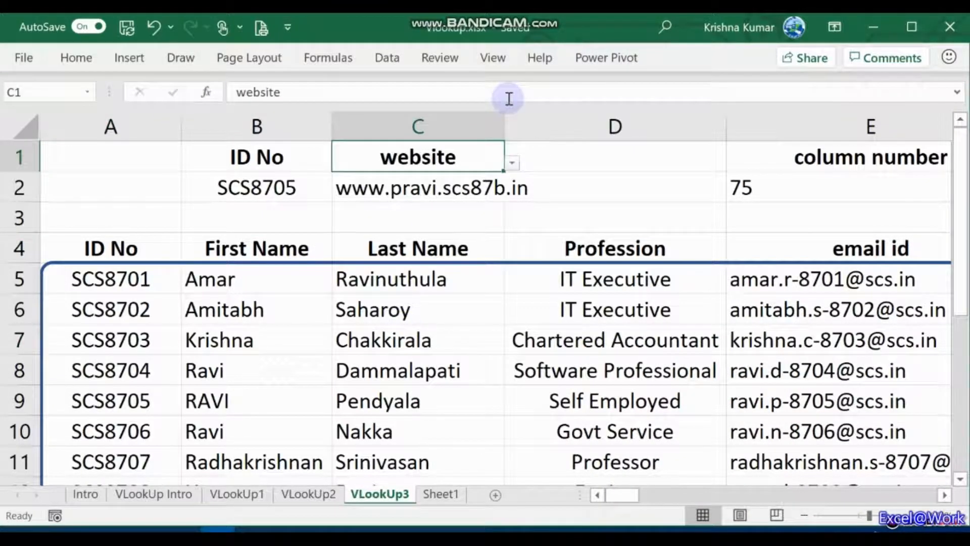
{"action": "key", "text": "Left"}
{"action": "key", "text": "Left"}
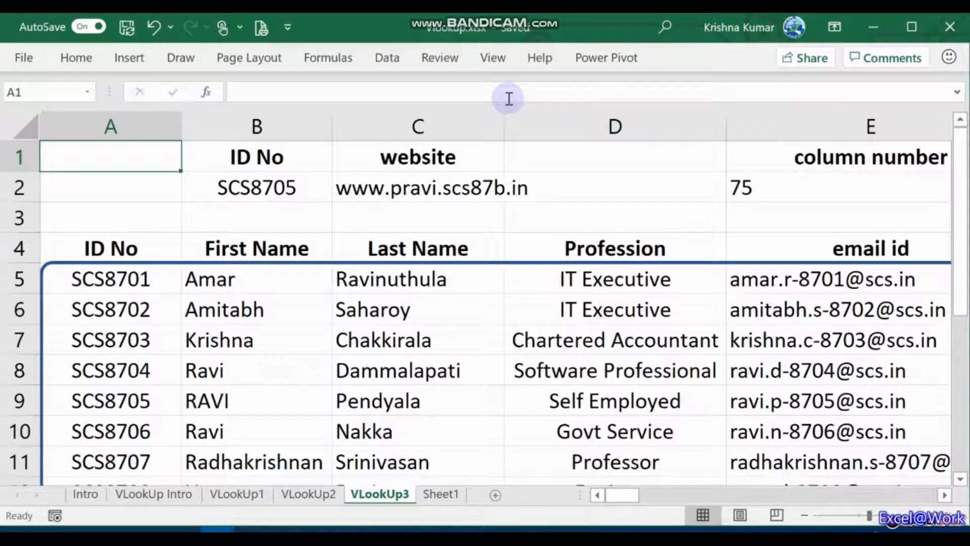
{"action": "key", "text": "Right"}
{"action": "key", "text": "Right"}
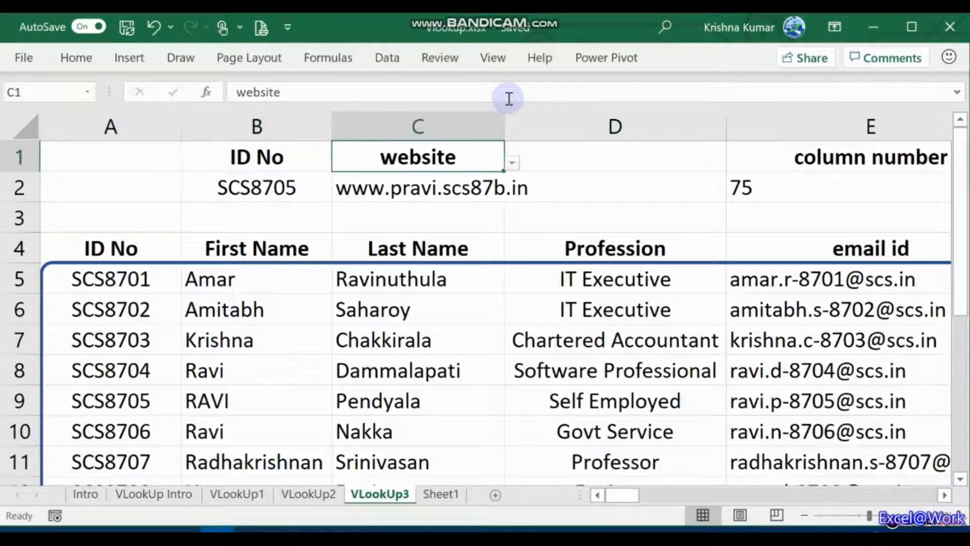
{"action": "left_click", "coordinate": [513, 163]}
{"action": "left_click_drag", "start_coordinate": [508, 320], "coordinate": [503, 216]}
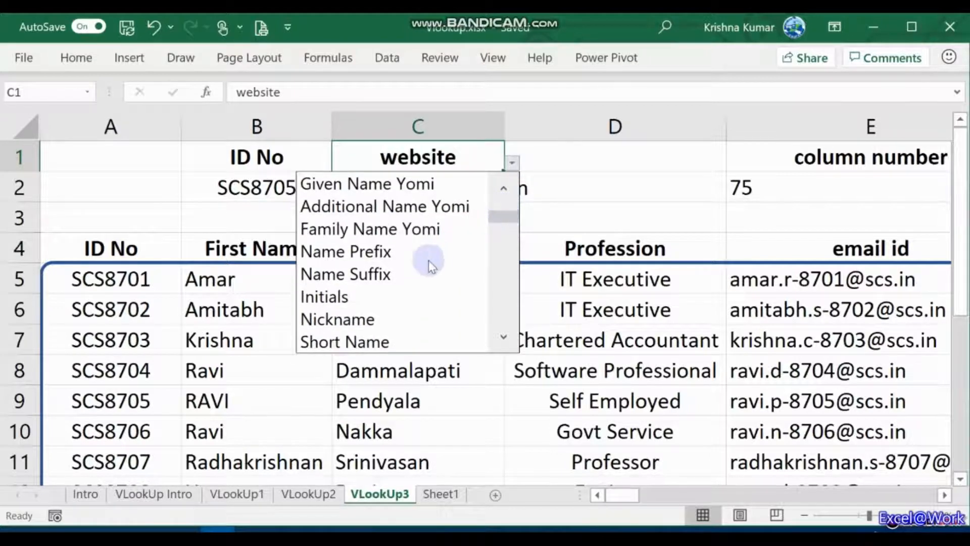
{"action": "left_click", "coordinate": [375, 320]}
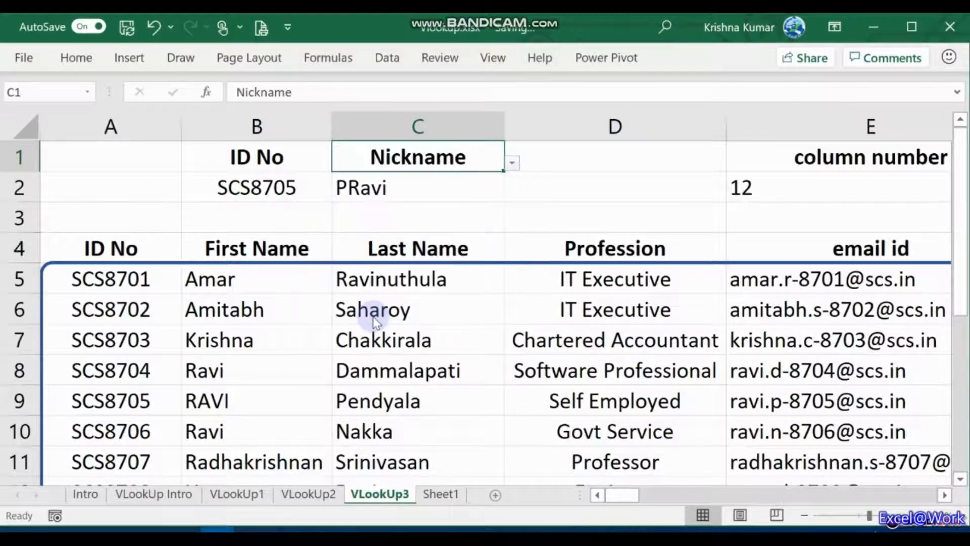
Step: Switch the lookup header in C1 to Website using the dropdown list
{"action": "left_click", "coordinate": [512, 162]}
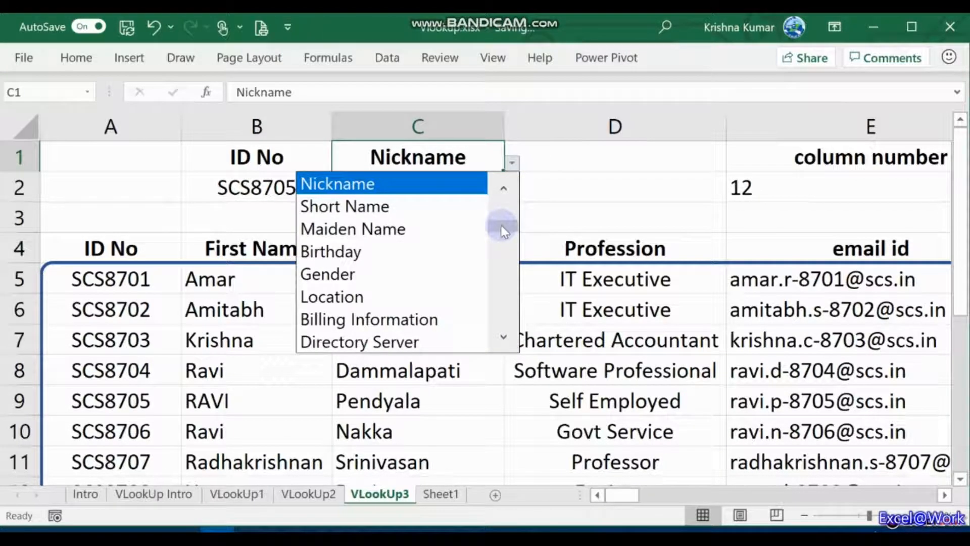
{"action": "left_click_drag", "start_coordinate": [503, 231], "coordinate": [505, 322]}
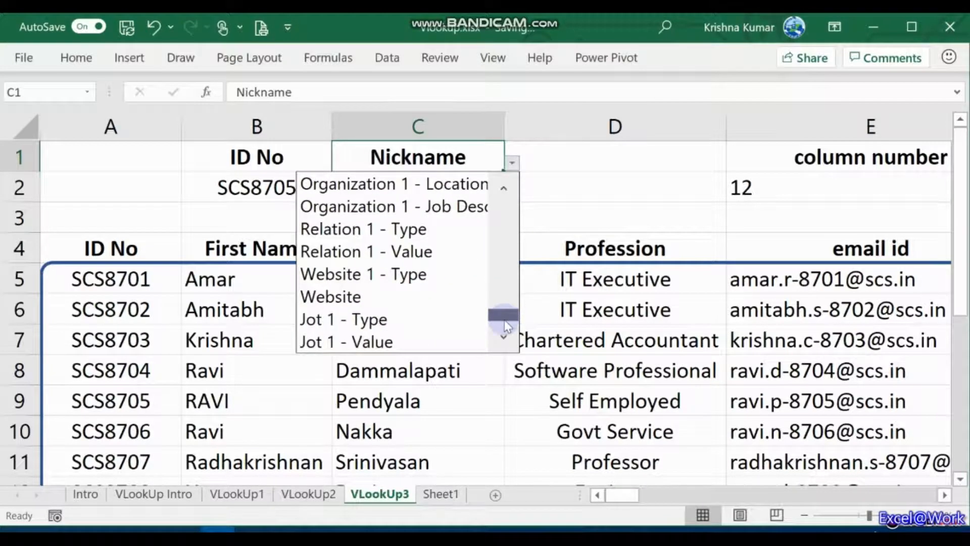
{"action": "left_click", "coordinate": [391, 295]}
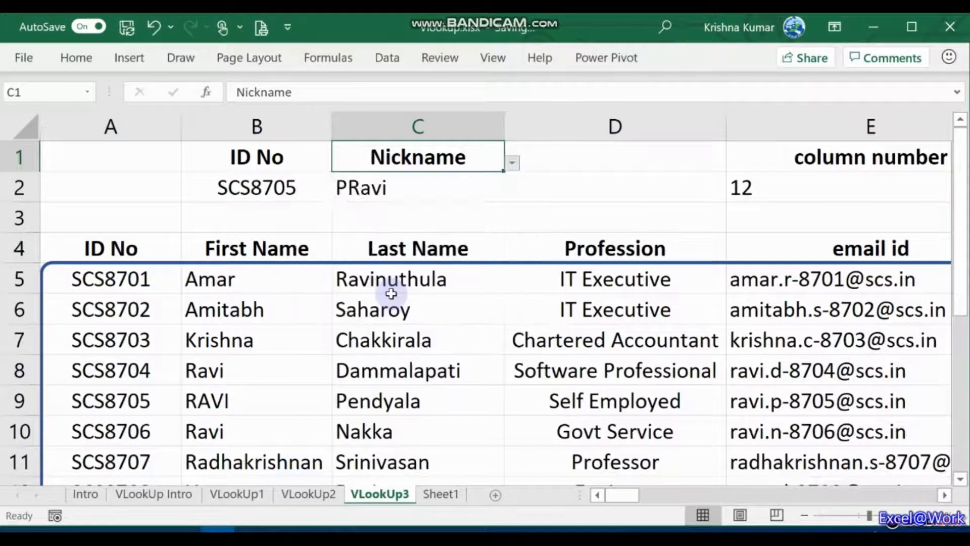
Step: Browse back through the header list in C1 and choose Location as the lookup header
{"action": "left_click", "coordinate": [513, 163]}
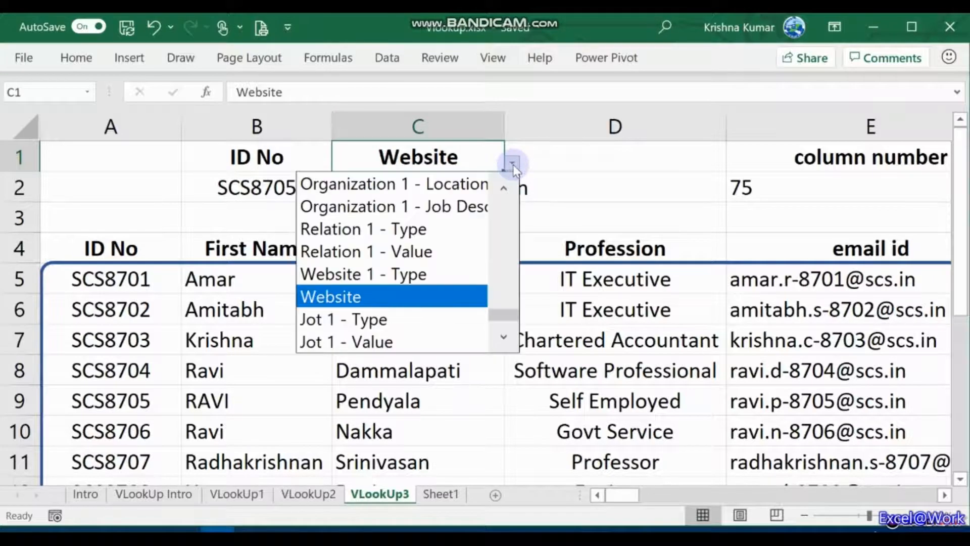
{"action": "left_click", "coordinate": [508, 211]}
{"action": "left_click", "coordinate": [508, 211]}
{"action": "left_click", "coordinate": [508, 210]}
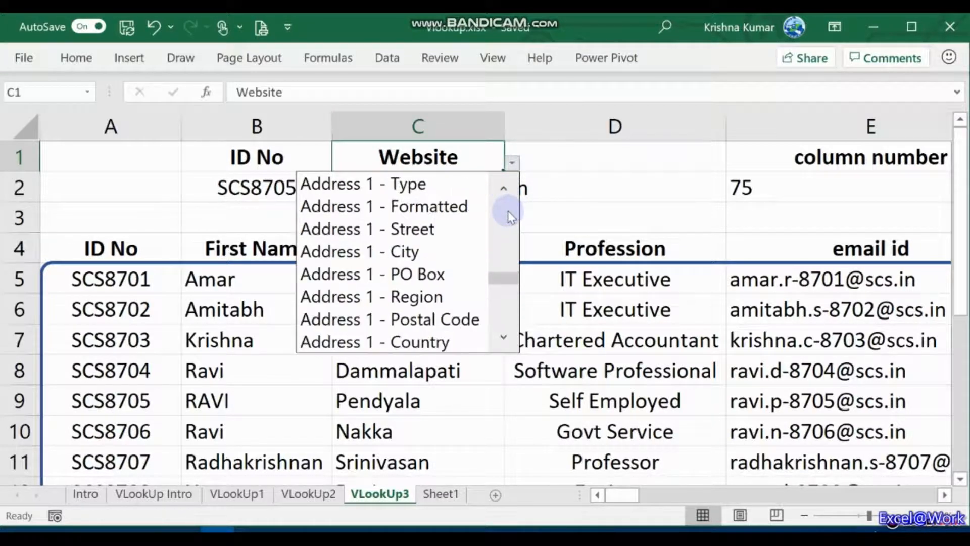
{"action": "left_click", "coordinate": [508, 210]}
{"action": "left_click", "coordinate": [508, 211]}
{"action": "left_click", "coordinate": [508, 211]}
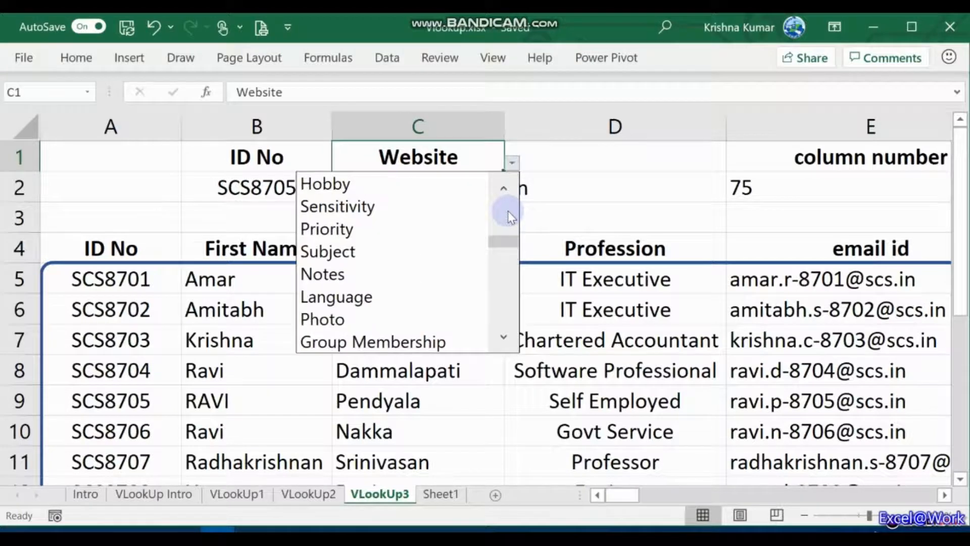
{"action": "left_click", "coordinate": [508, 210]}
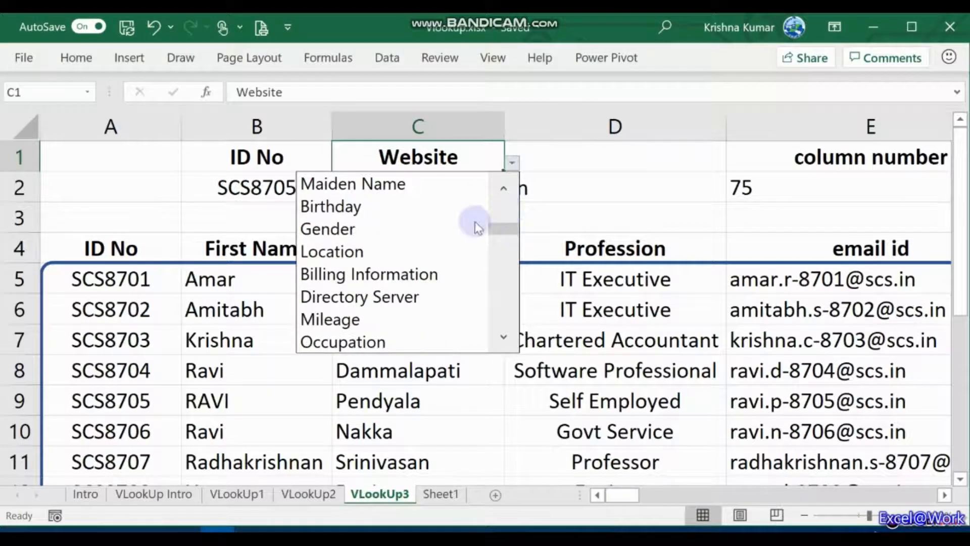
{"action": "left_click", "coordinate": [382, 261]}
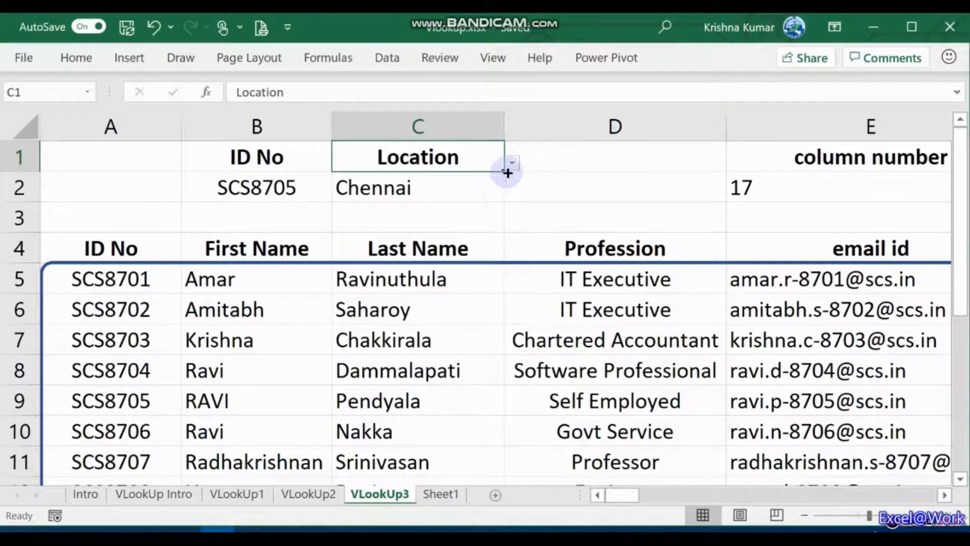
Step: Replace the lookup ID in B2 with the ID No from row 11 of the table and inspect the result cell C2
{"action": "left_click", "coordinate": [259, 190]}
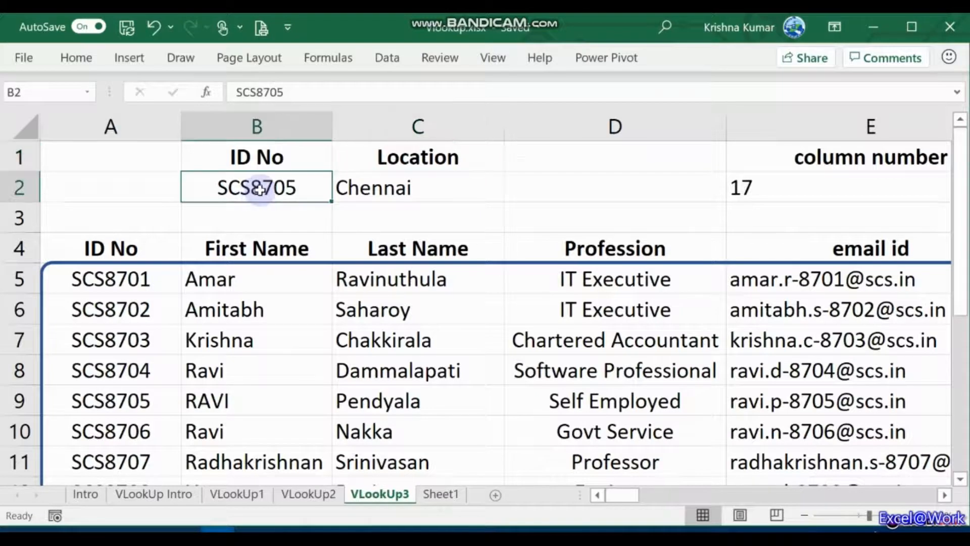
{"action": "type", "text": "scs80"}
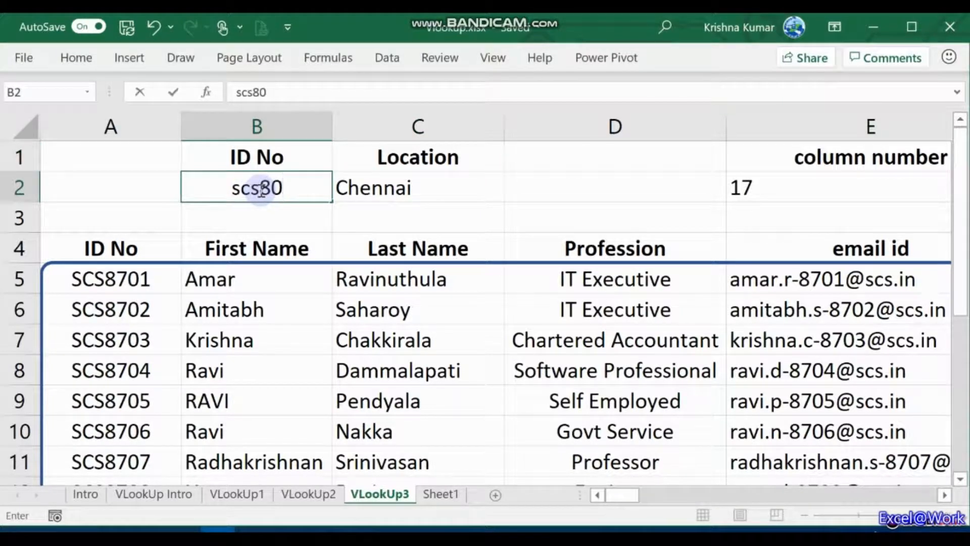
{"action": "key", "text": "BackSpace"}
{"action": "type", "text": "707"}
{"action": "key", "text": "Return"}
{"action": "left_click", "coordinate": [259, 189]}
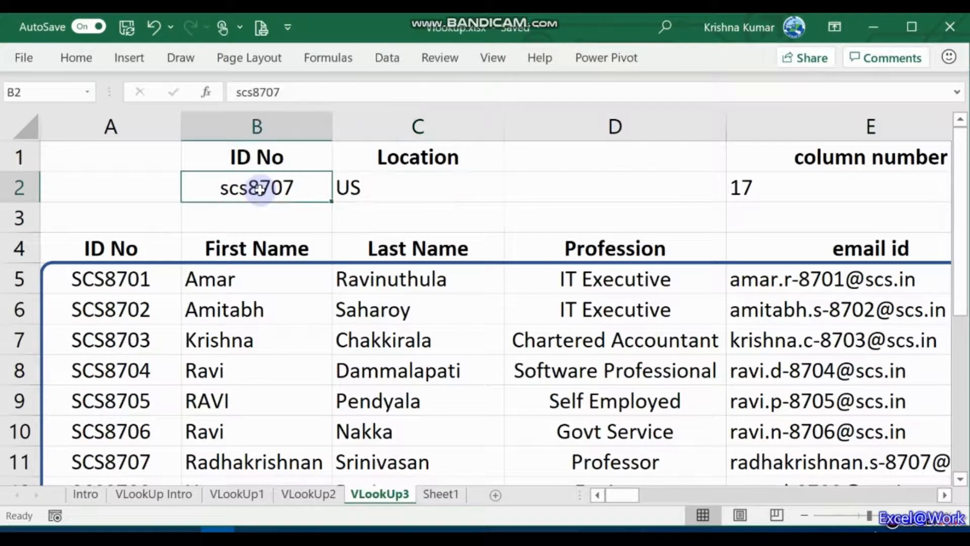
{"action": "key", "text": "Right"}
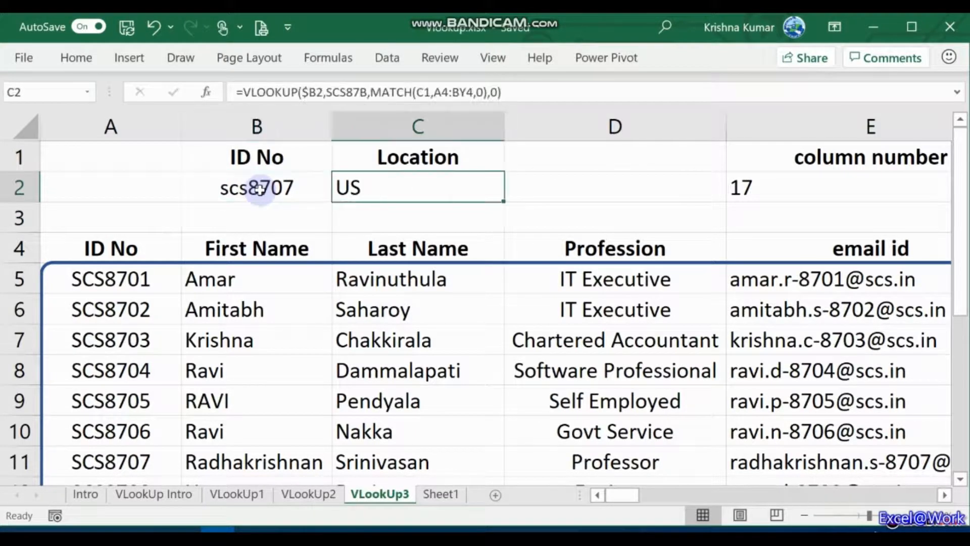
Step: Change the lookup header in C1 to Directory Server from the dropdown list
{"action": "left_click", "coordinate": [466, 158]}
{"action": "left_click", "coordinate": [512, 162]}
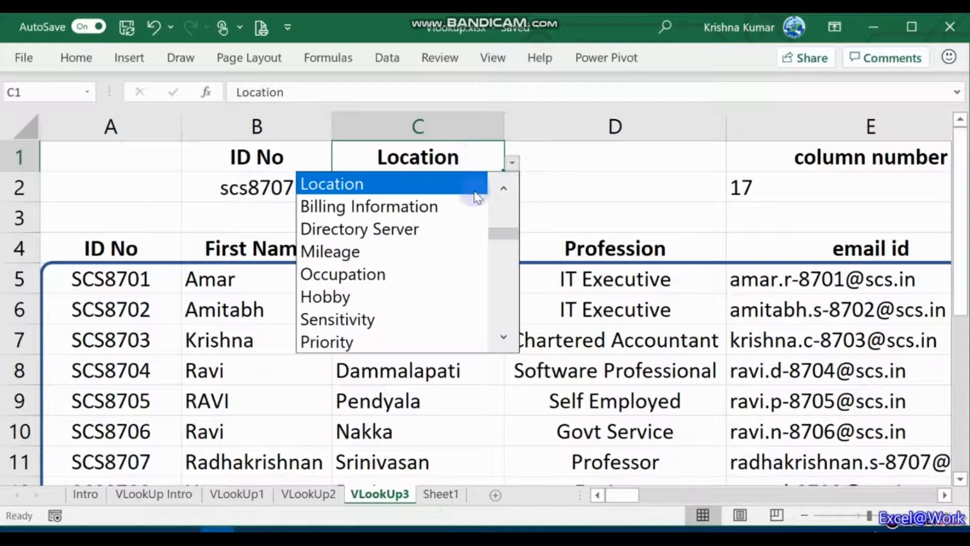
{"action": "left_click", "coordinate": [433, 230]}
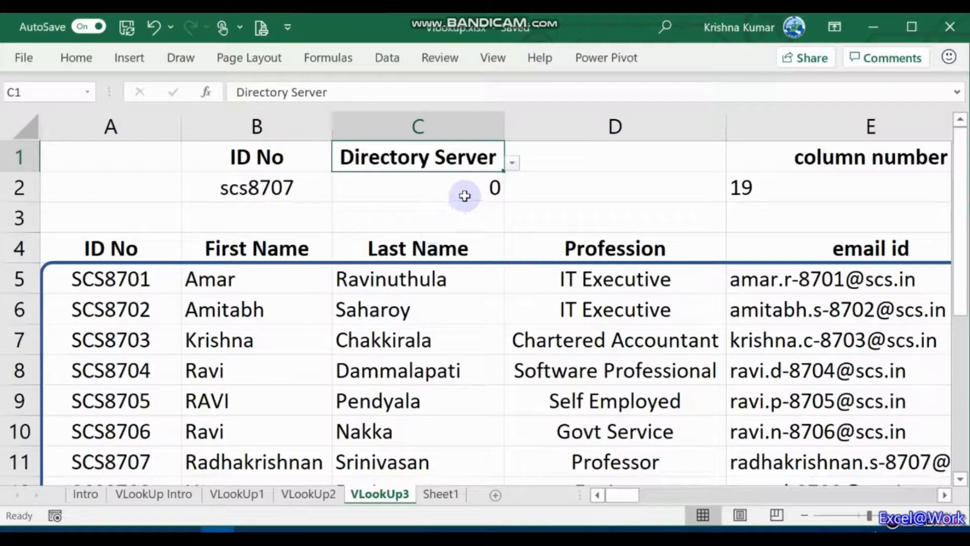
Step: Set the lookup header in C1 to Sensitivity from the dropdown list and inspect the VLOOKUP formula in C2
{"action": "left_click", "coordinate": [513, 162]}
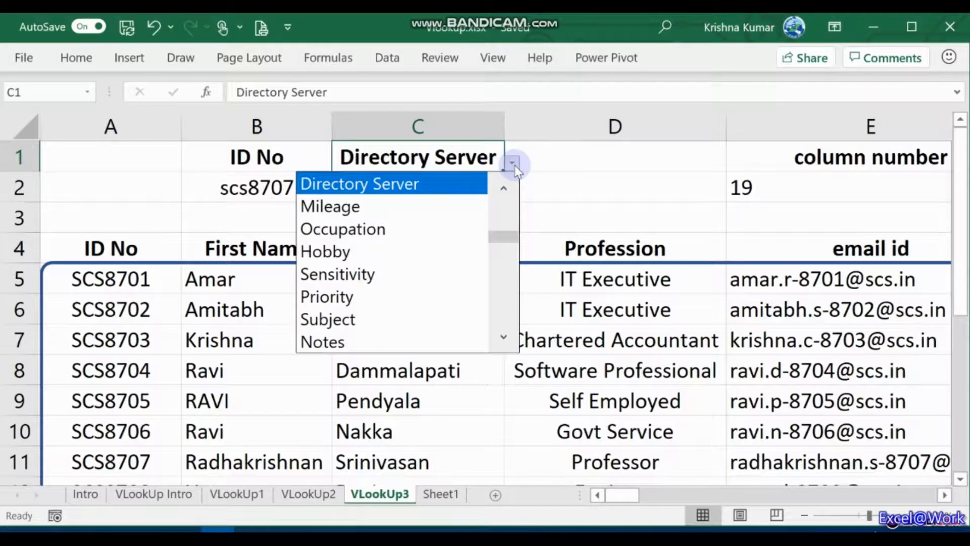
{"action": "left_click", "coordinate": [408, 278]}
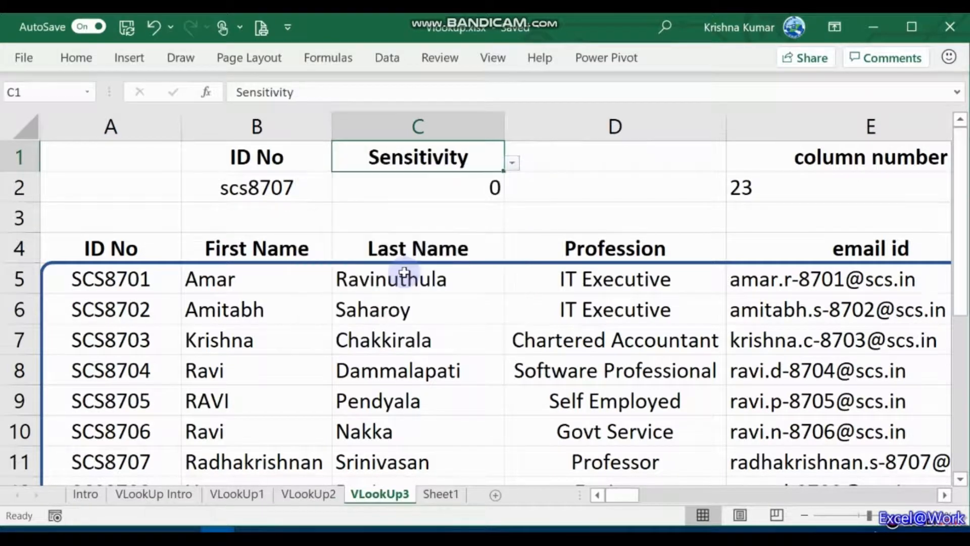
{"action": "left_click", "coordinate": [510, 166]}
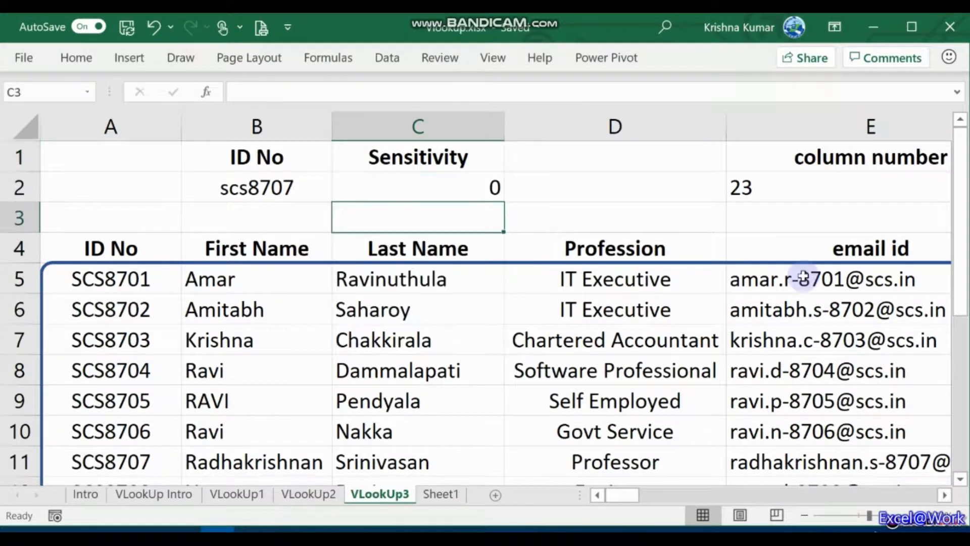
{"action": "left_click", "coordinate": [422, 192]}
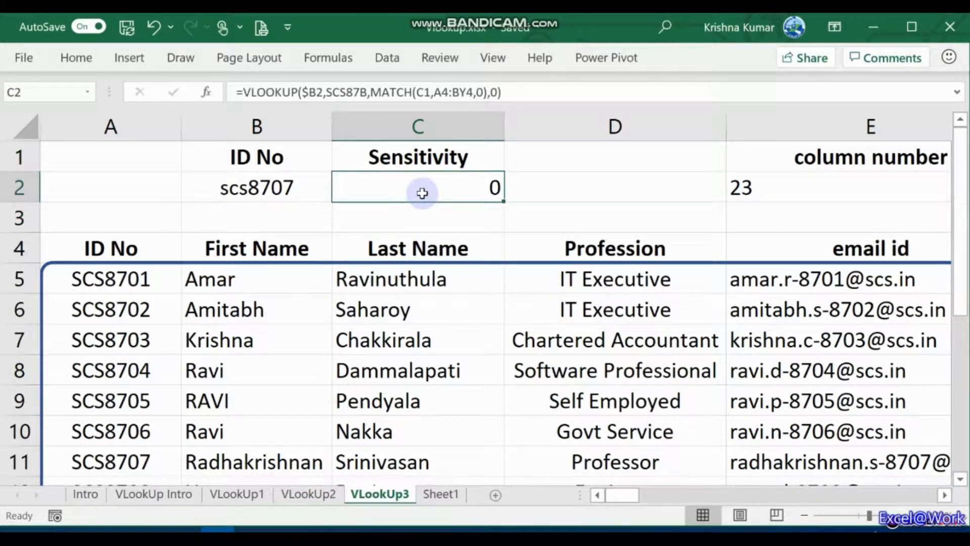